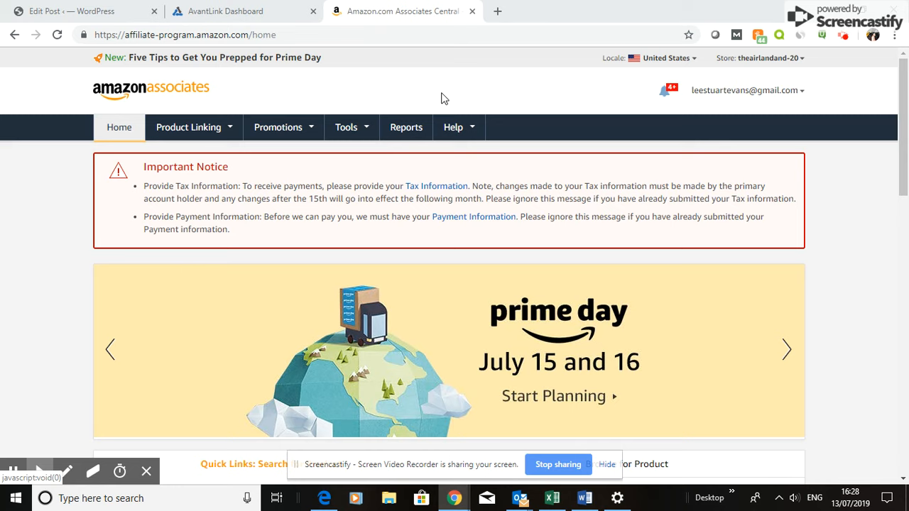
# Step: Switch to the WordPress post editor and add an empty Custom HTML block below the captioned photo
pyautogui.click(109, 10)
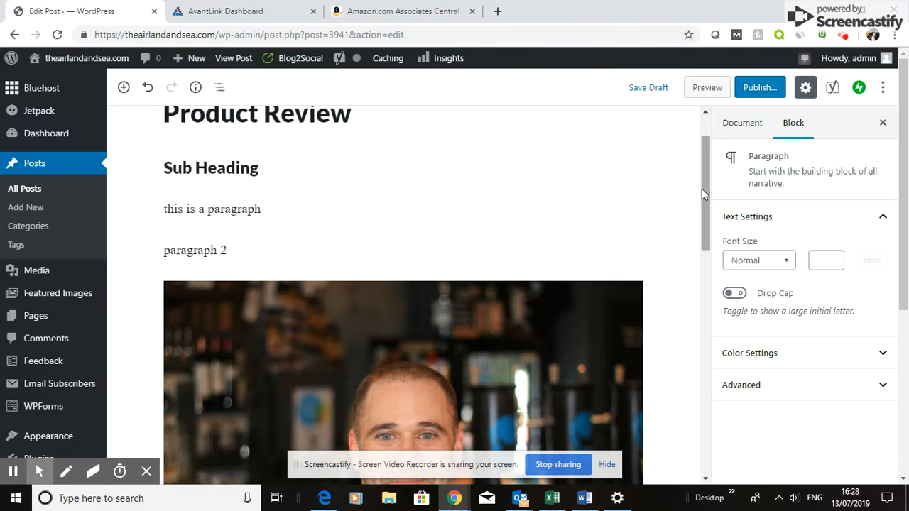
pyautogui.moveTo(701, 188)
pyautogui.mouseDown()
pyautogui.moveTo(704, 175)
pyautogui.moveTo(703, 185)
pyautogui.mouseUp()
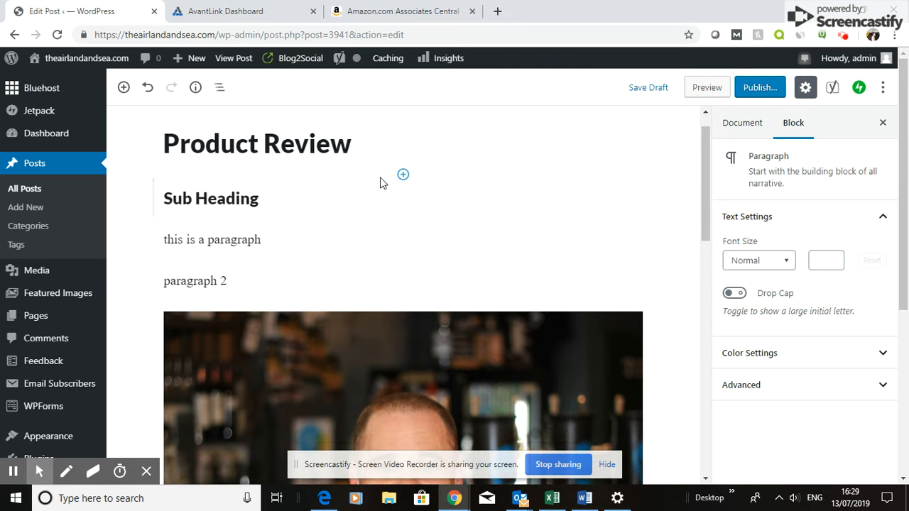
pyautogui.moveTo(709, 183); pyautogui.dragTo(699, 258)
pyautogui.click(330, 352)
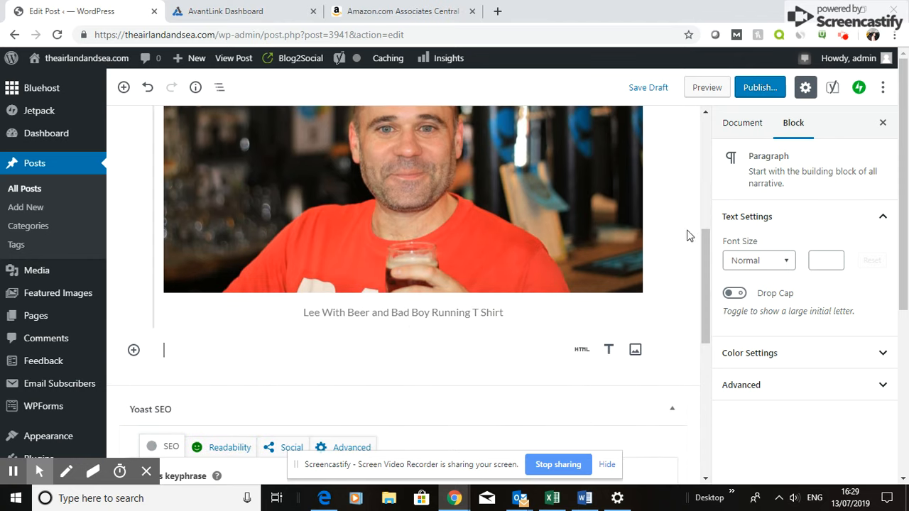
pyautogui.moveTo(708, 249); pyautogui.dragTo(690, 272)
pyautogui.click(356, 296)
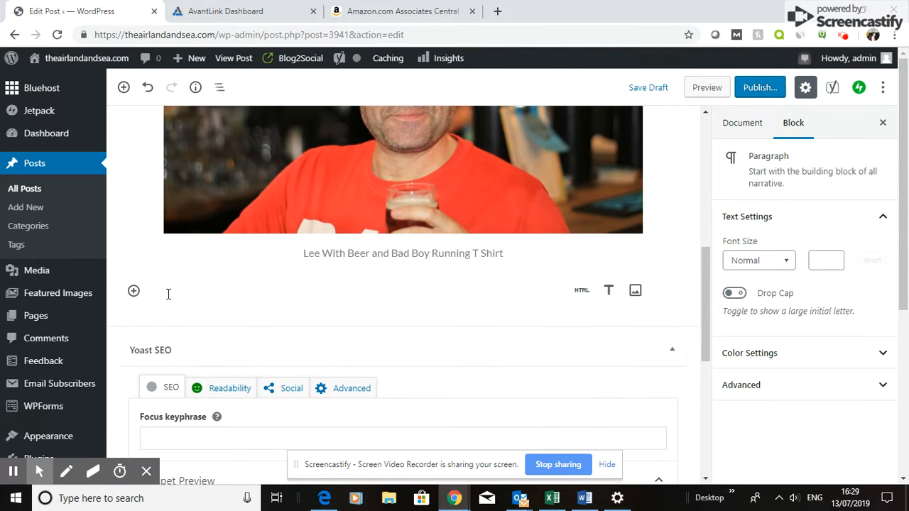
pyautogui.click(134, 291)
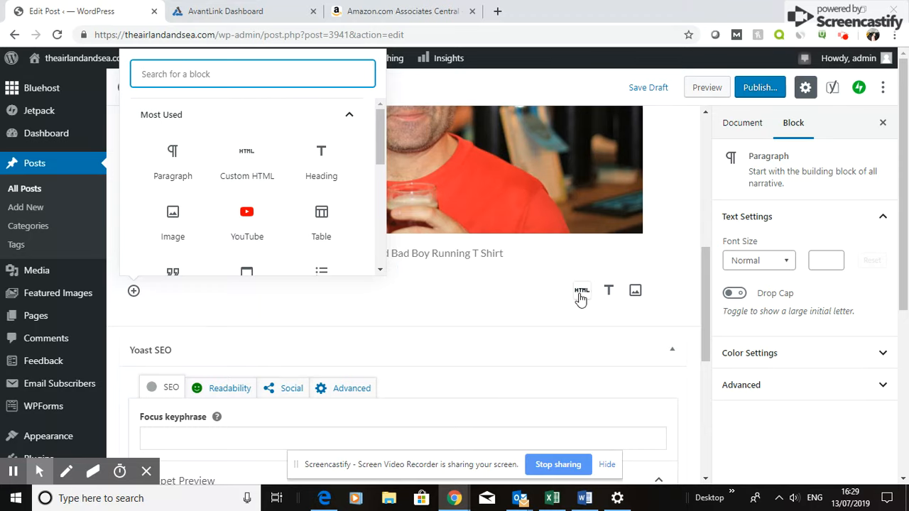
pyautogui.click(245, 158)
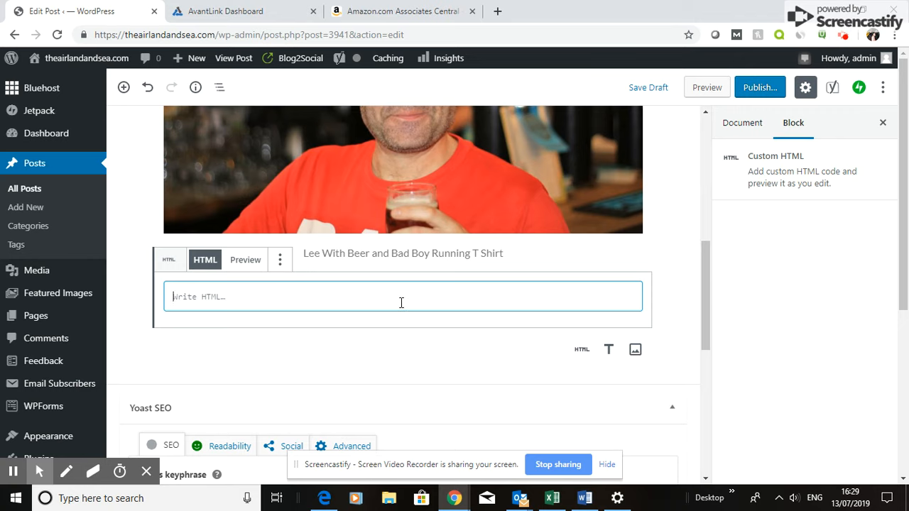
# Step: Switch to Amazon Associates, check the locale and store selectors, and open the Product Links page
pyautogui.click(369, 12)
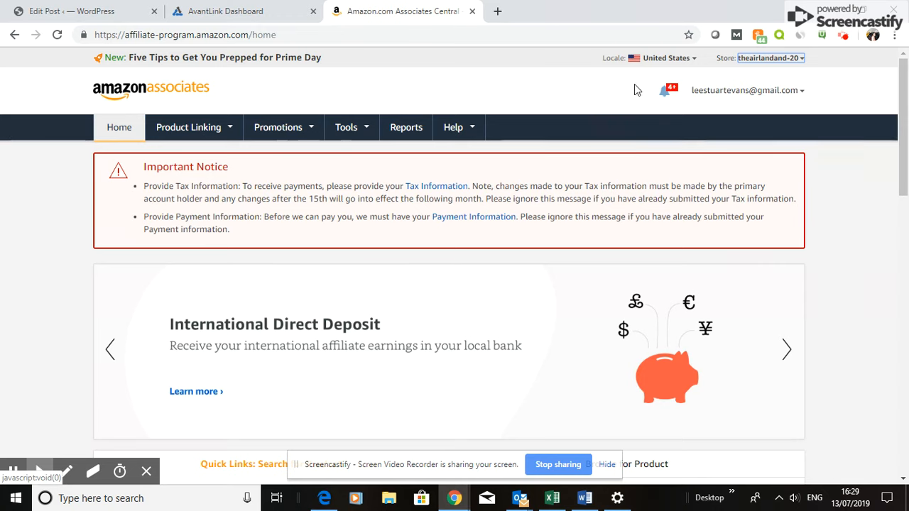
pyautogui.click(681, 58)
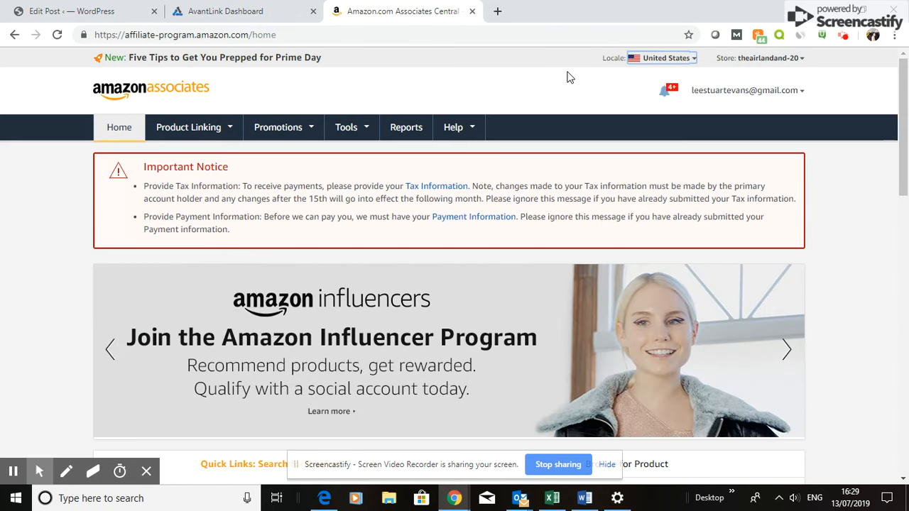
pyautogui.moveTo(788, 62)
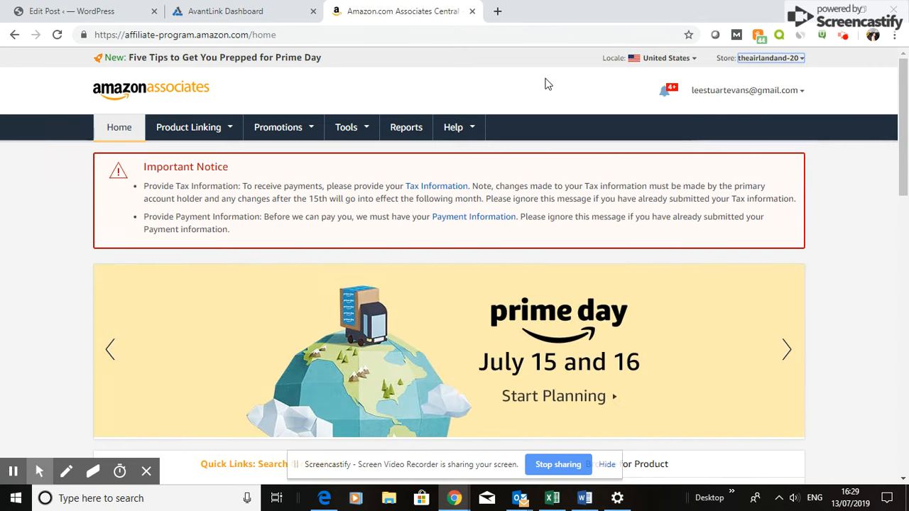
pyautogui.moveTo(205, 126)
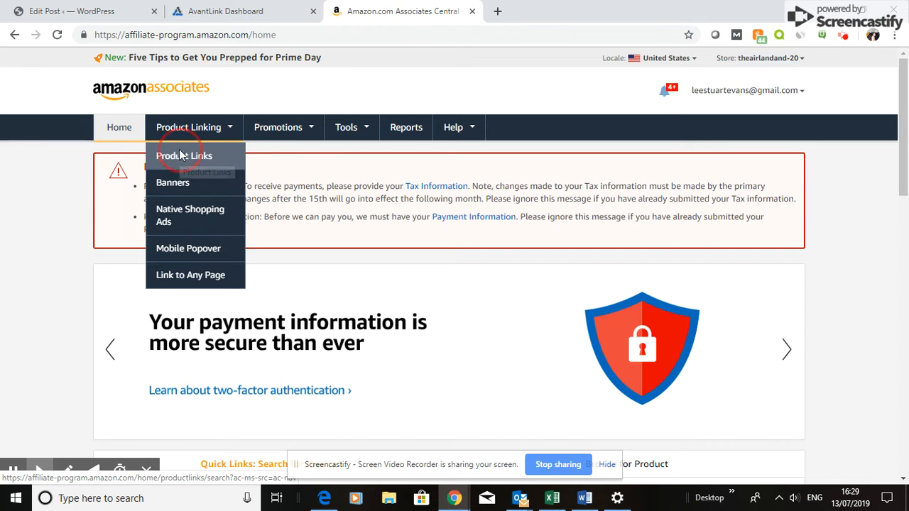
pyautogui.click(181, 155)
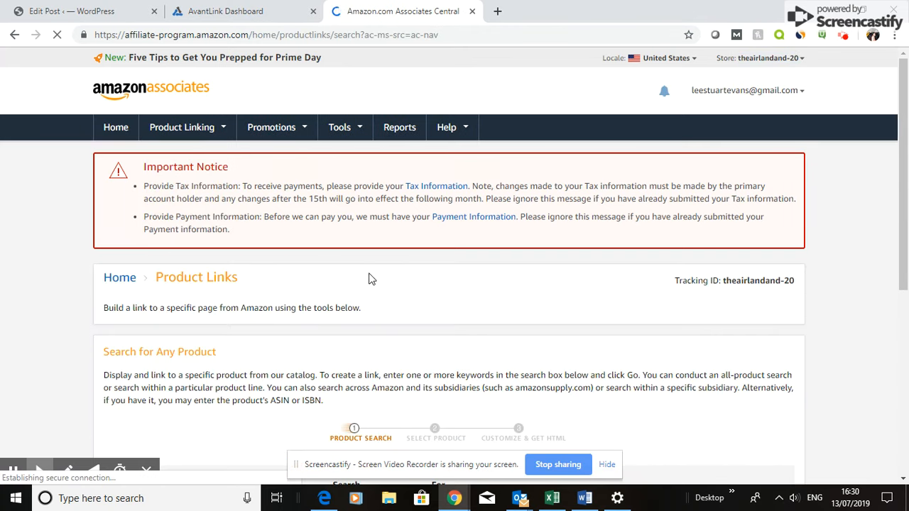
# Step: Search all of Amazon.com for "runners t shirt red" and look through the matching products
pyautogui.moveTo(904, 105); pyautogui.dragTo(906, 205)
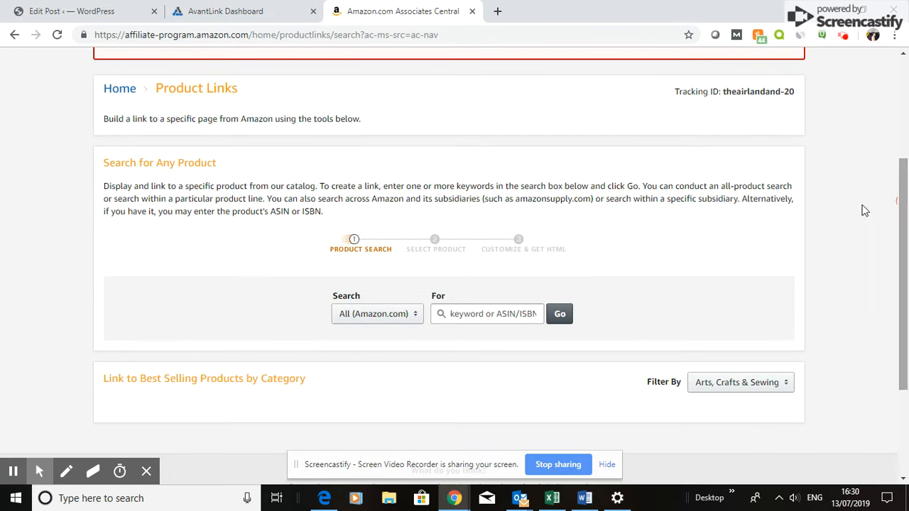
pyautogui.click(486, 318)
pyautogui.write('runners t short red')
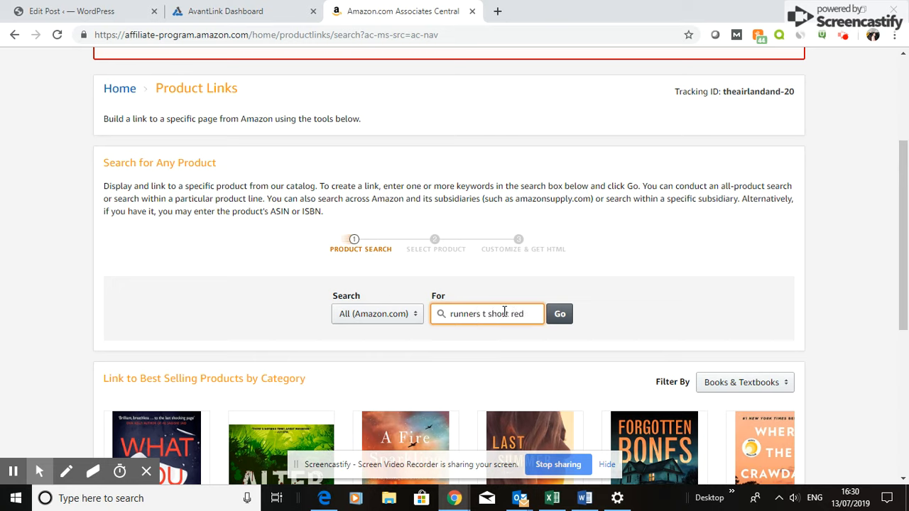
pyautogui.click(502, 313)
pyautogui.press('BackSpace')
pyautogui.click(559, 313)
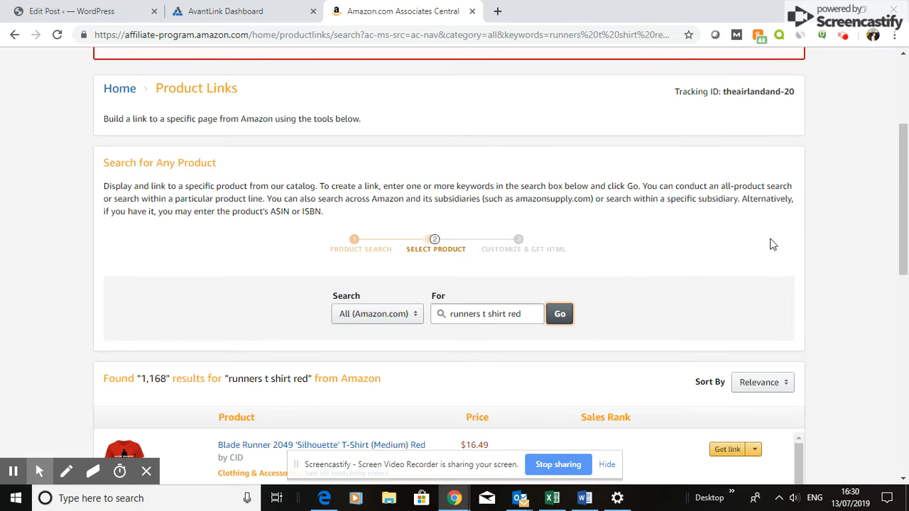
pyautogui.moveTo(900, 174); pyautogui.dragTo(900, 236)
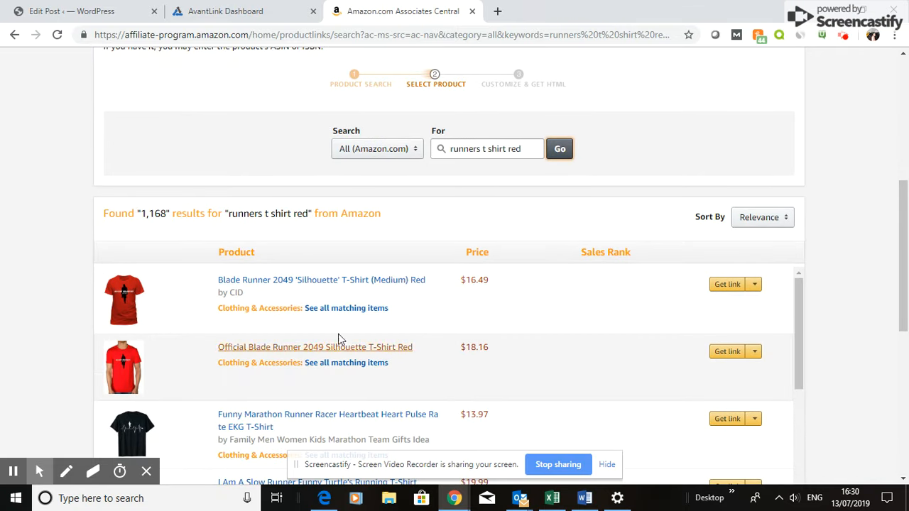
# Step: Search for "lawson hammock" and get the link for the Lawson Hammock Blue Ridge Camping Hammock and Tent
pyautogui.moveTo(523, 150); pyautogui.dragTo(443, 148)
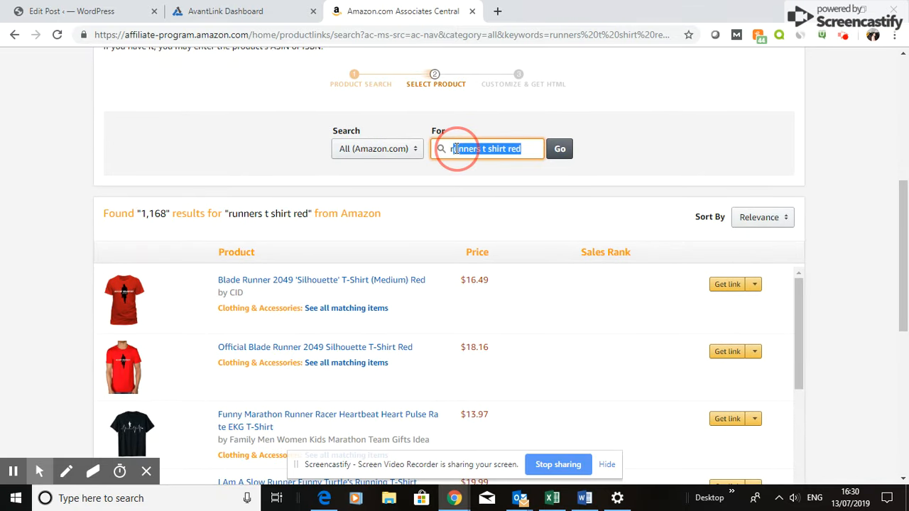
pyautogui.press('BackSpace')
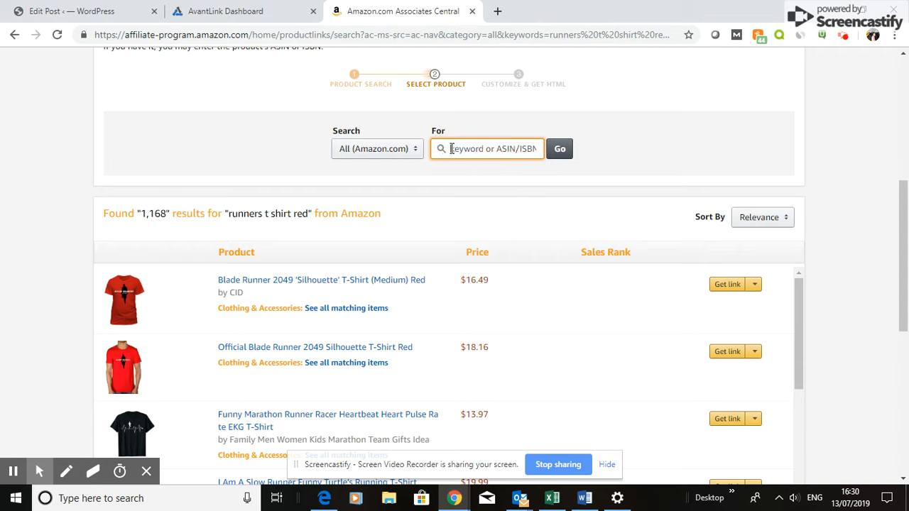
pyautogui.write('lawson hammock')
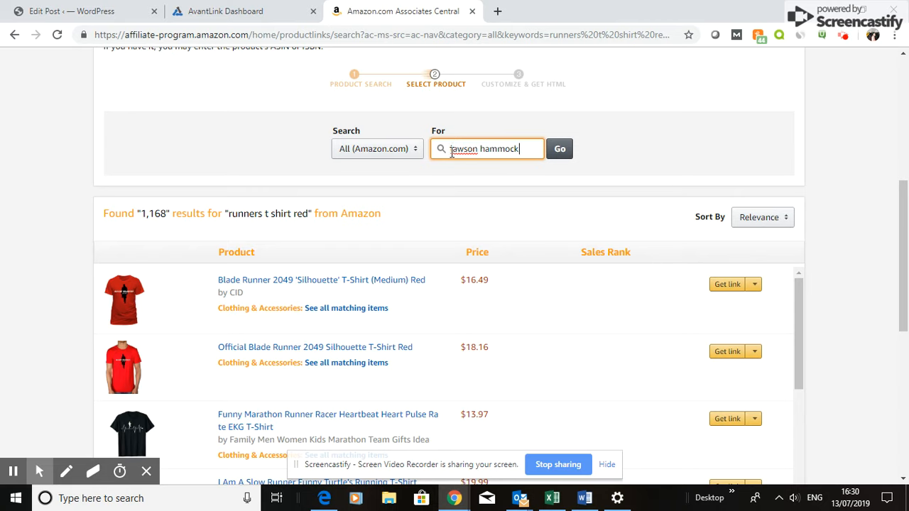
pyautogui.click(559, 151)
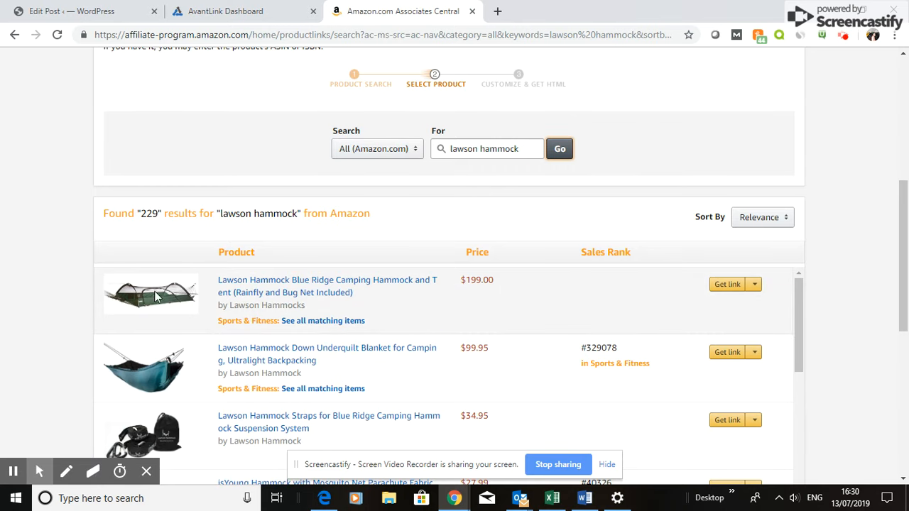
pyautogui.click(725, 286)
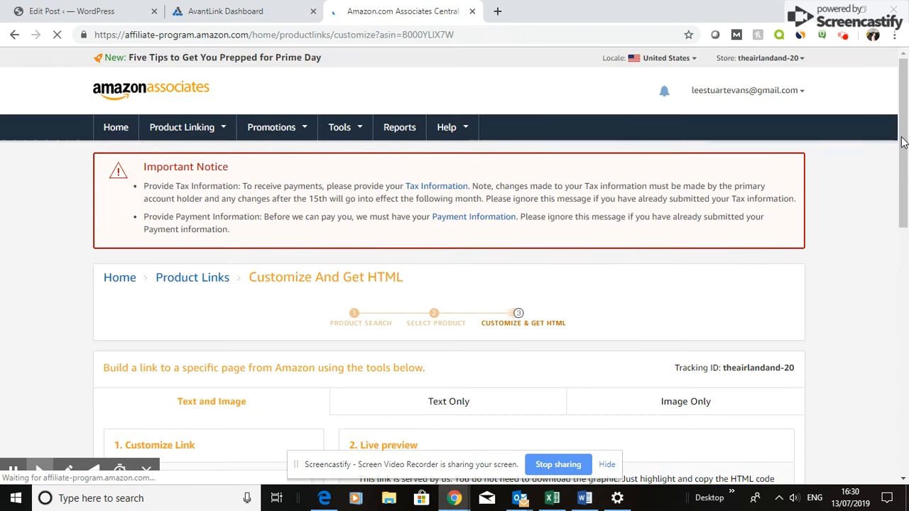
# Step: Copy the complete iframe HTML code of the Text and Image link for the Lawson hammock
pyautogui.moveTo(900, 142); pyautogui.dragTo(902, 236)
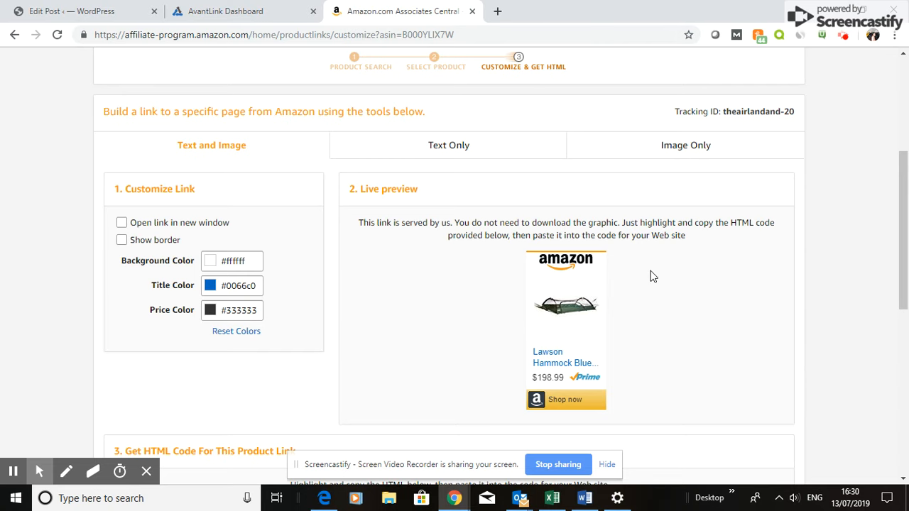
pyautogui.click(905, 183)
pyautogui.moveTo(904, 184); pyautogui.dragTo(904, 202)
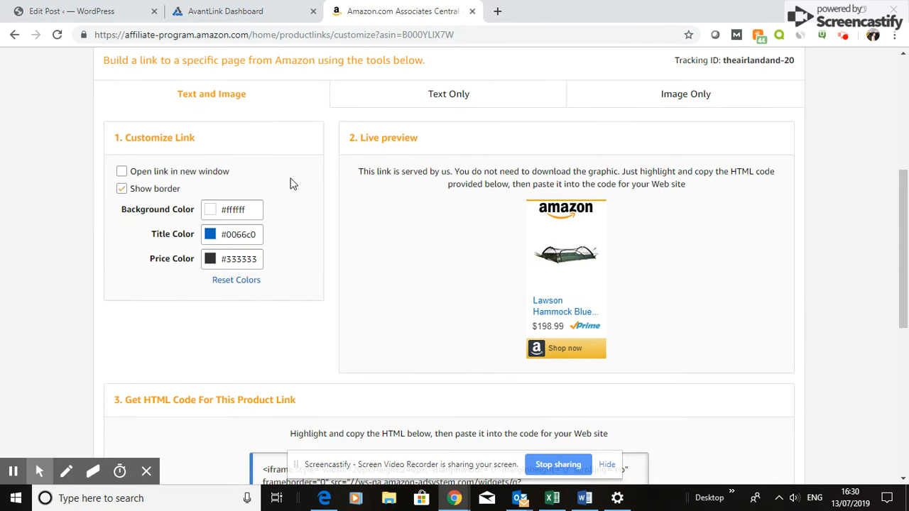
pyautogui.moveTo(904, 185); pyautogui.dragTo(905, 231)
pyautogui.click(384, 370)
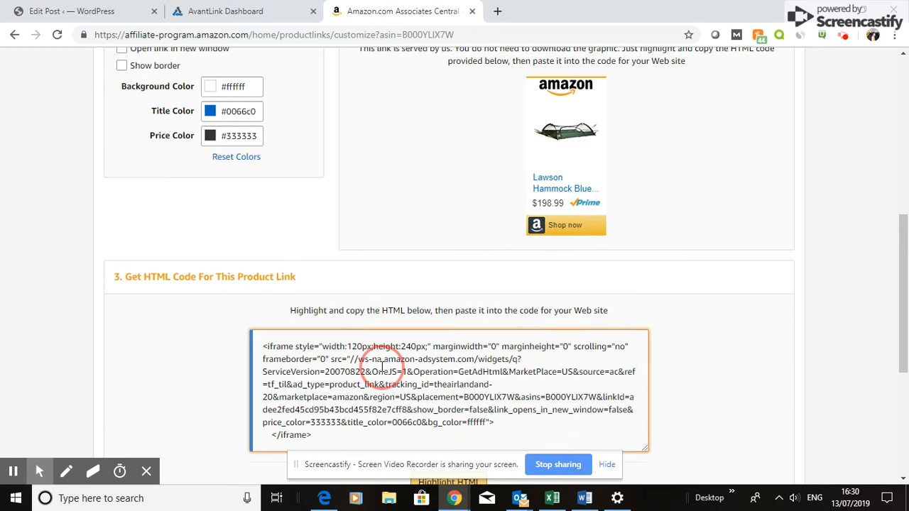
pyautogui.rightClick(381, 370)
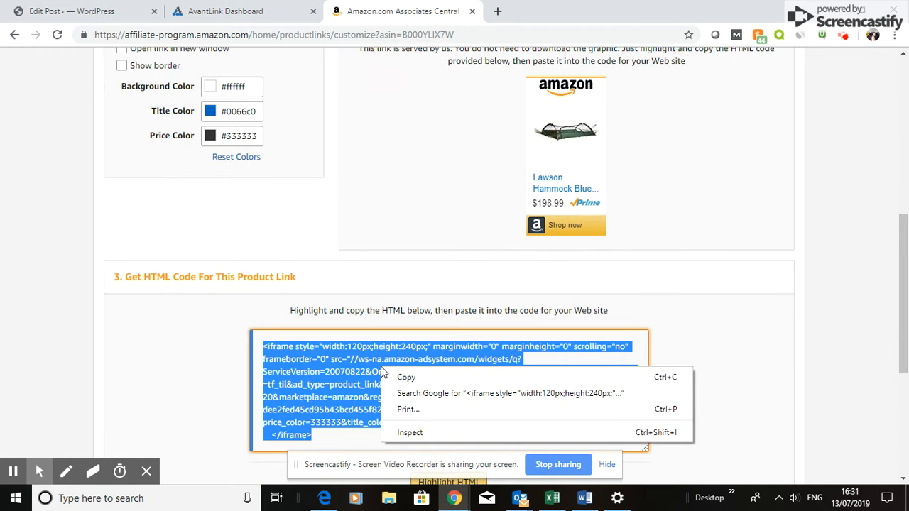
pyautogui.click(406, 379)
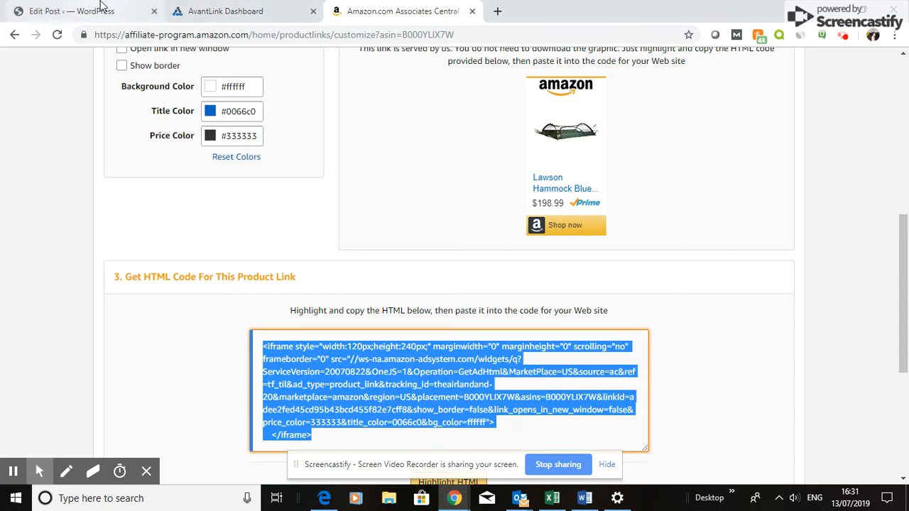
# Step: Return to the WordPress post, paste the copied iframe code into the Custom HTML block and preview it
pyautogui.click(103, 11)
pyautogui.click(206, 302)
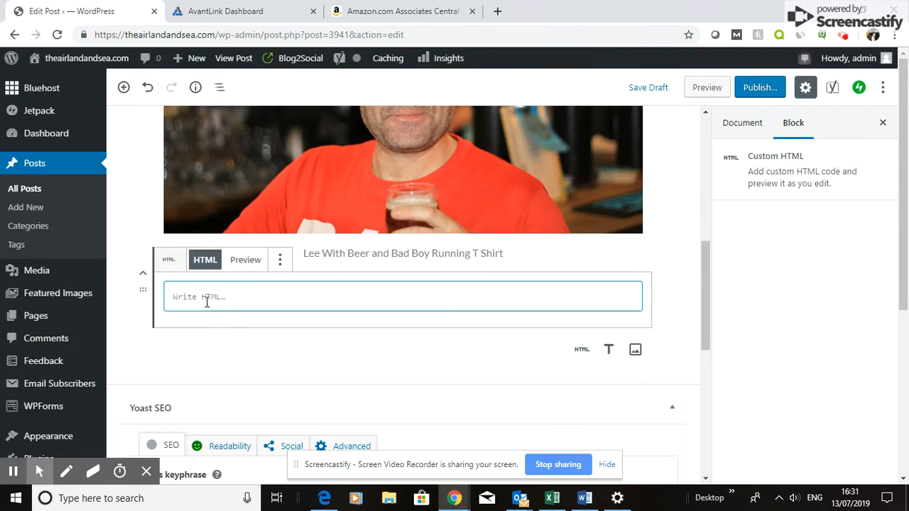
pyautogui.hotkey('ctrl', 'v')
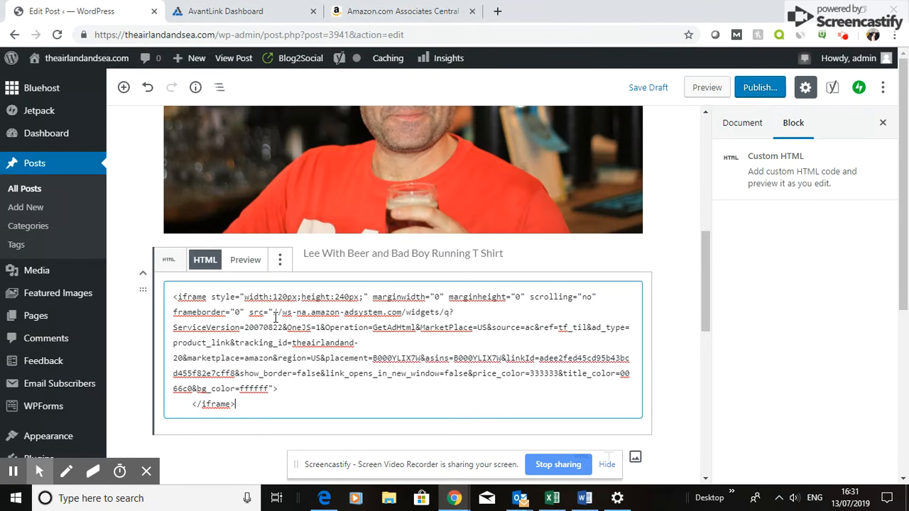
pyautogui.click(246, 260)
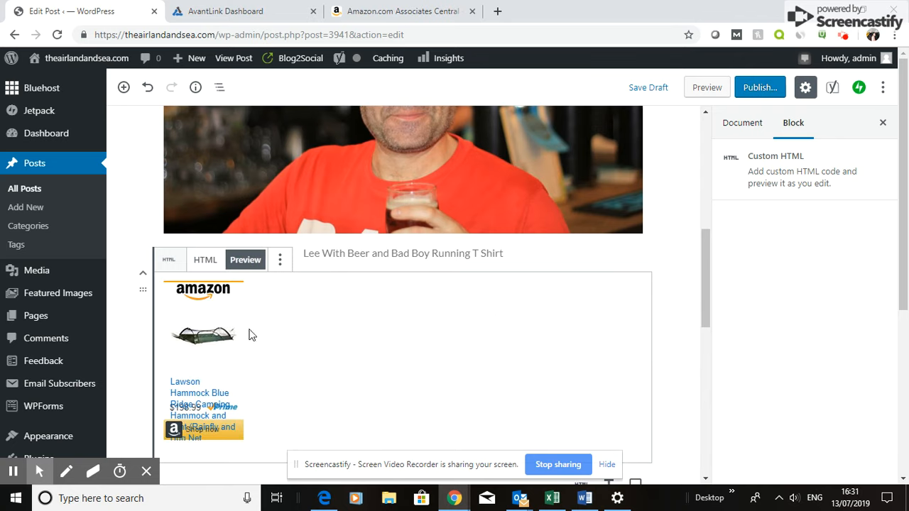
# Step: Add a paragraph below the Amazon product block reading "i really liked this hammock because it was green."
pyautogui.moveTo(705, 245); pyautogui.dragTo(705, 276)
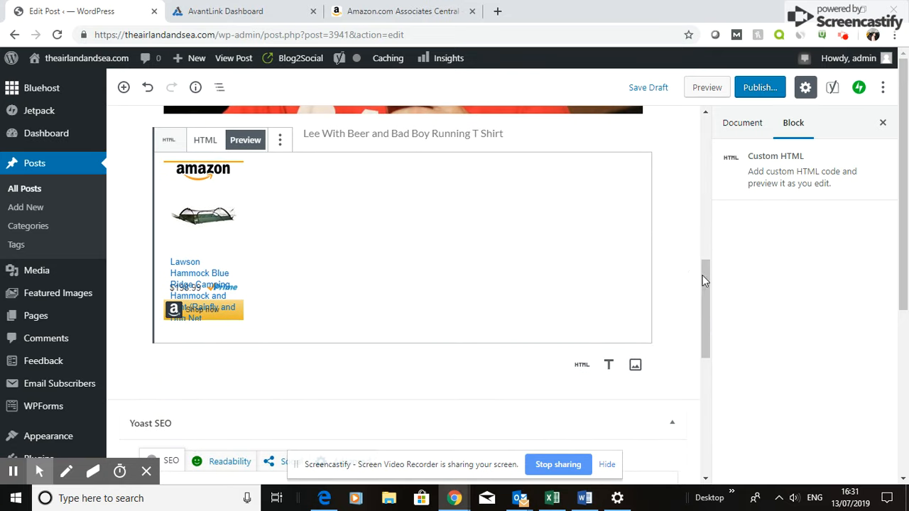
pyautogui.moveTo(702, 274); pyautogui.dragTo(704, 283)
pyautogui.click(407, 334)
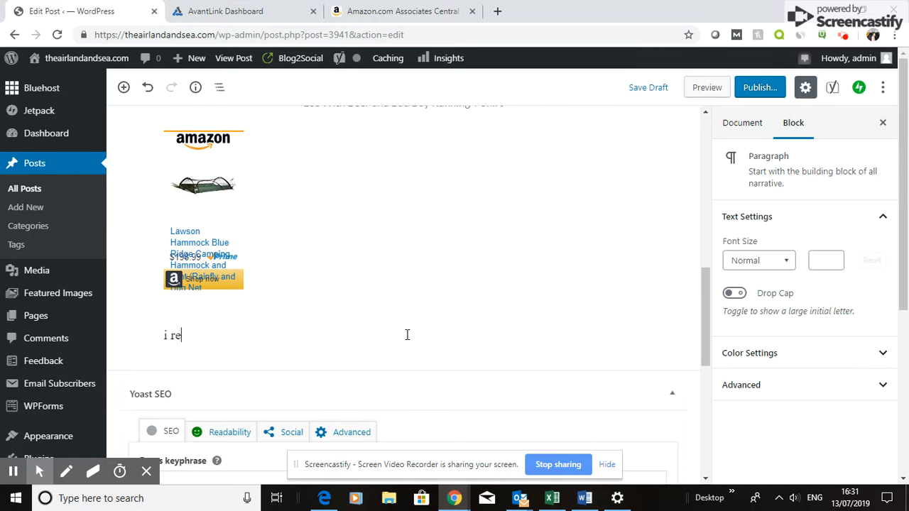
pyautogui.write('i really liked this hammo')
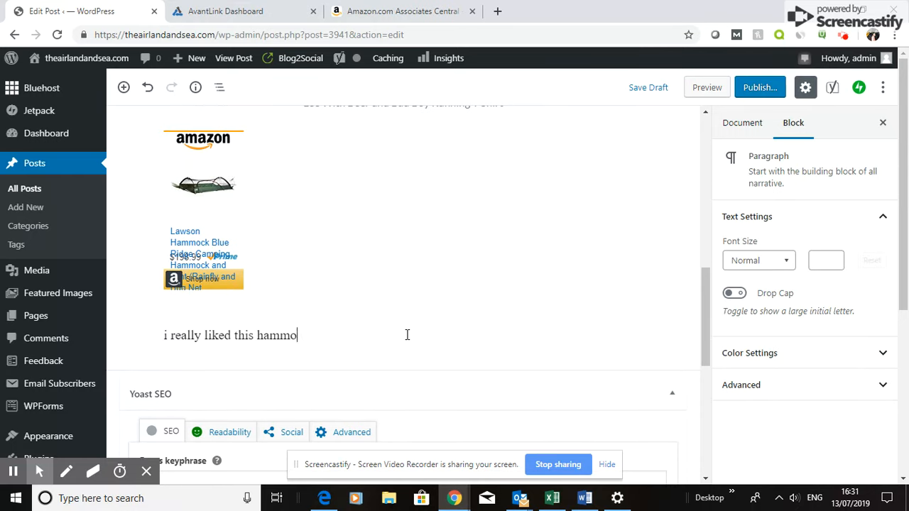
pyautogui.write('ck beacuase')
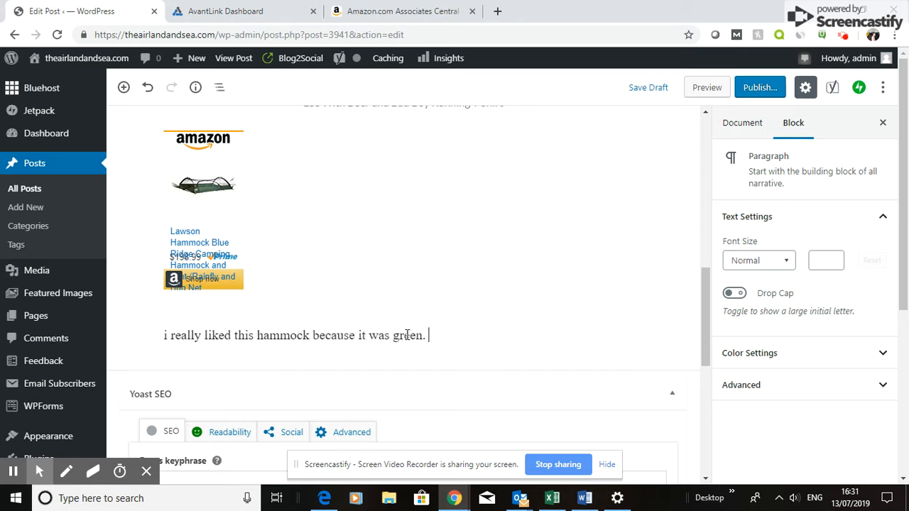
# Step: Insert the word "lawson" before "hammock" in the new paragraph
pyautogui.moveTo(257, 334); pyautogui.dragTo(308, 334)
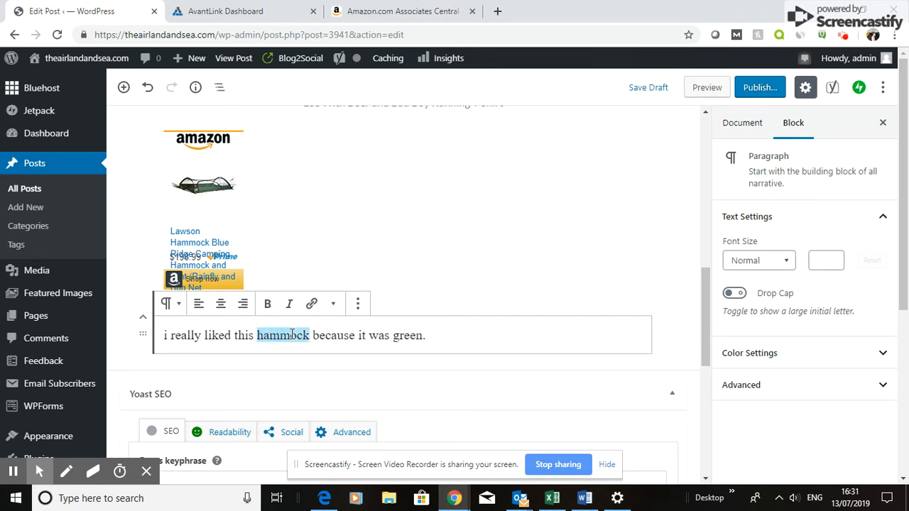
pyautogui.click(260, 337)
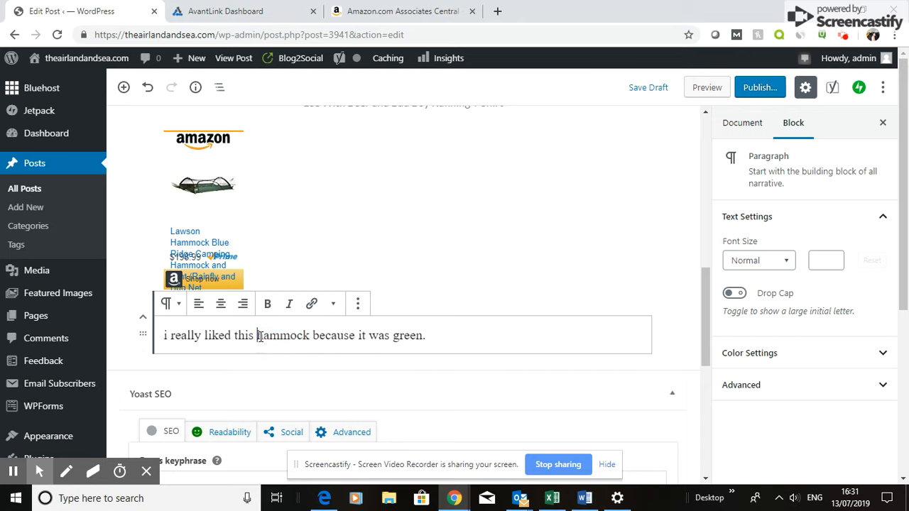
pyautogui.write('Lawson')
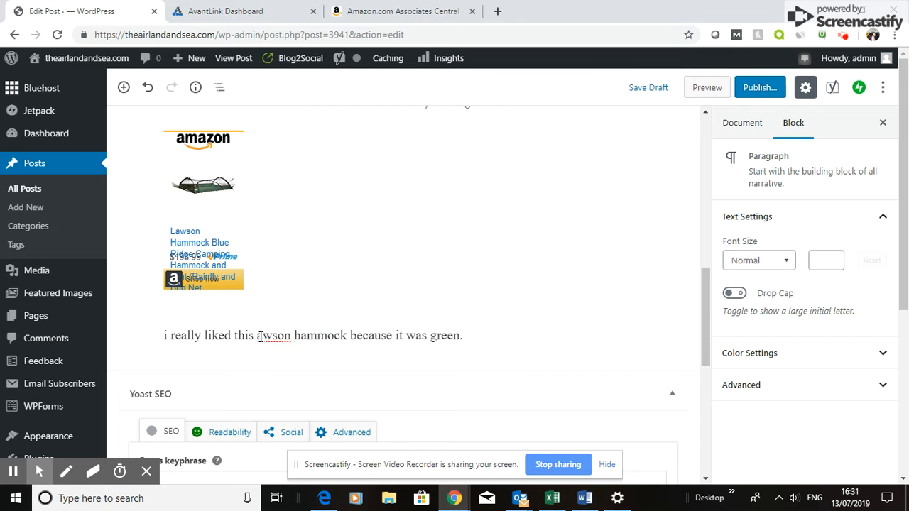
# Step: Correct the misspelled word in the new paragraph to "lawson" and open link entry for the words "lawson hammock"
pyautogui.click(259, 336)
pyautogui.write('l')
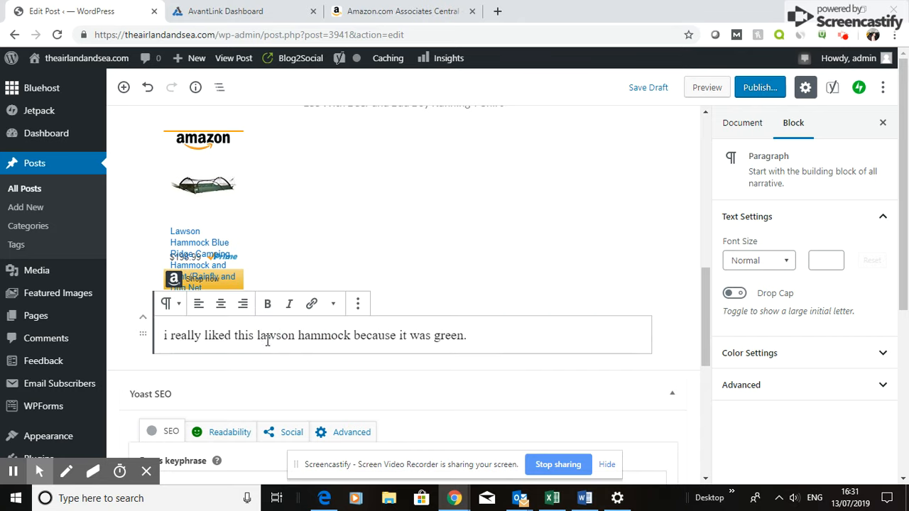
pyautogui.moveTo(257, 337); pyautogui.dragTo(349, 333)
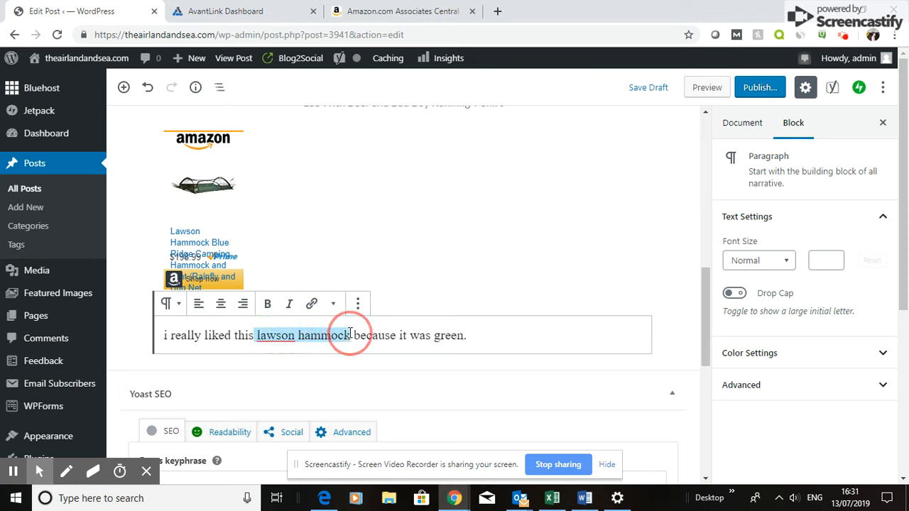
pyautogui.click(313, 305)
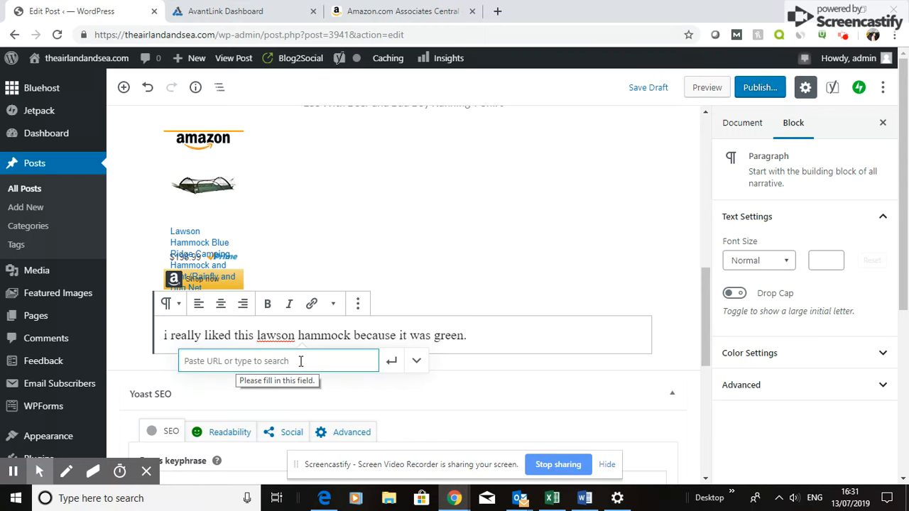
# Step: Switch to Amazon Associates and copy the Text Only short link for the Lawson hammock
pyautogui.click(381, 13)
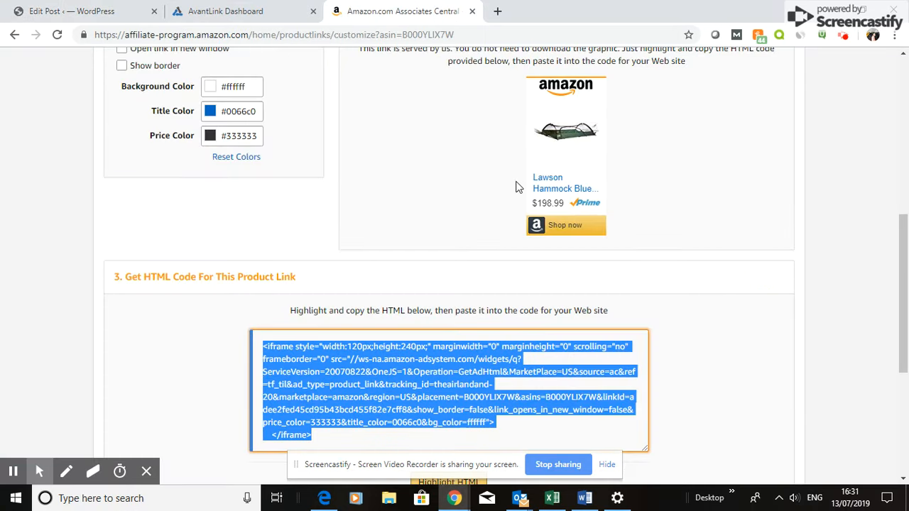
pyautogui.moveTo(901, 257); pyautogui.dragTo(902, 182)
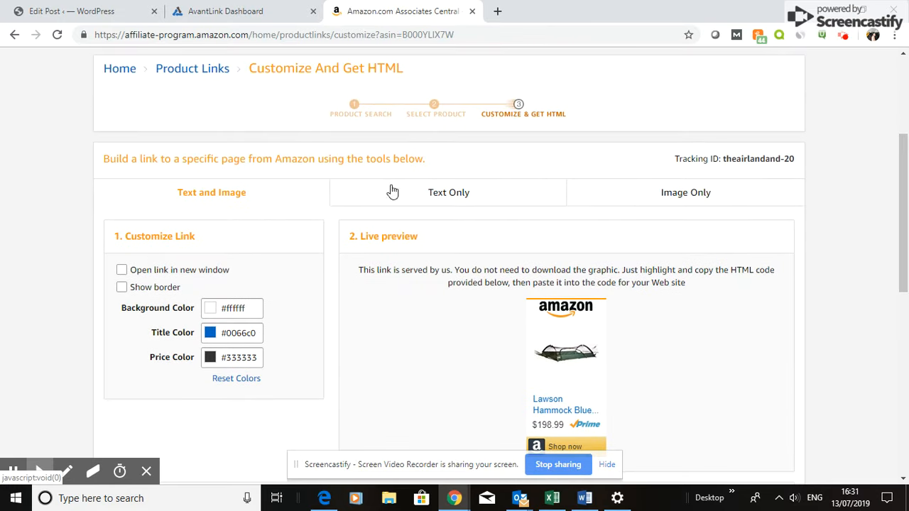
pyautogui.click(444, 195)
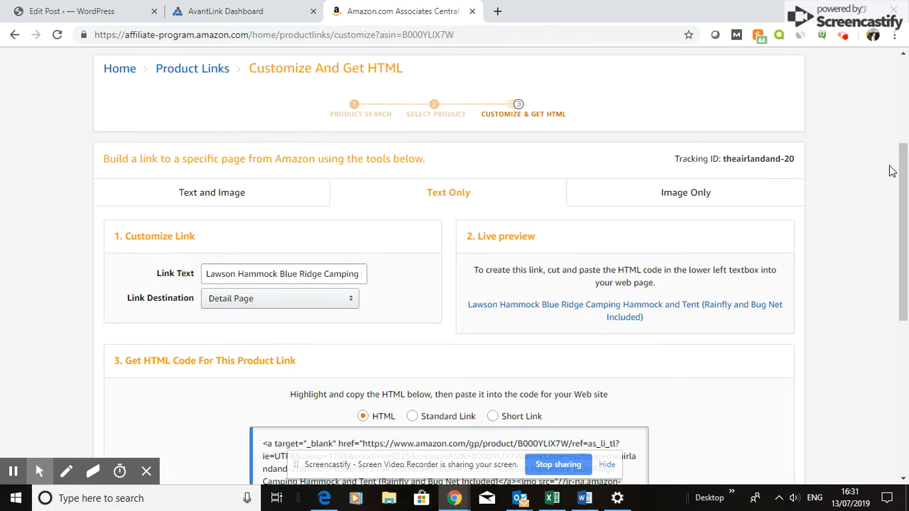
pyautogui.moveTo(903, 171); pyautogui.dragTo(907, 220)
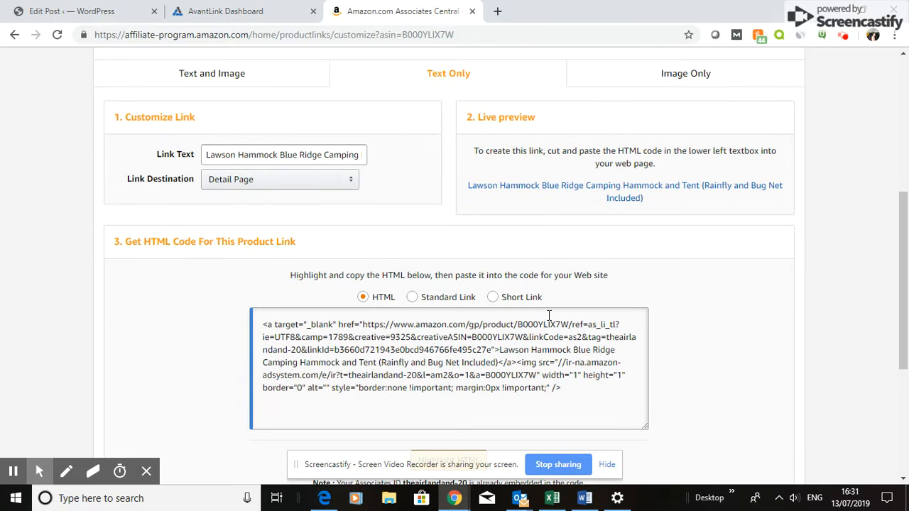
pyautogui.click(492, 297)
pyautogui.moveTo(383, 324); pyautogui.dragTo(271, 325)
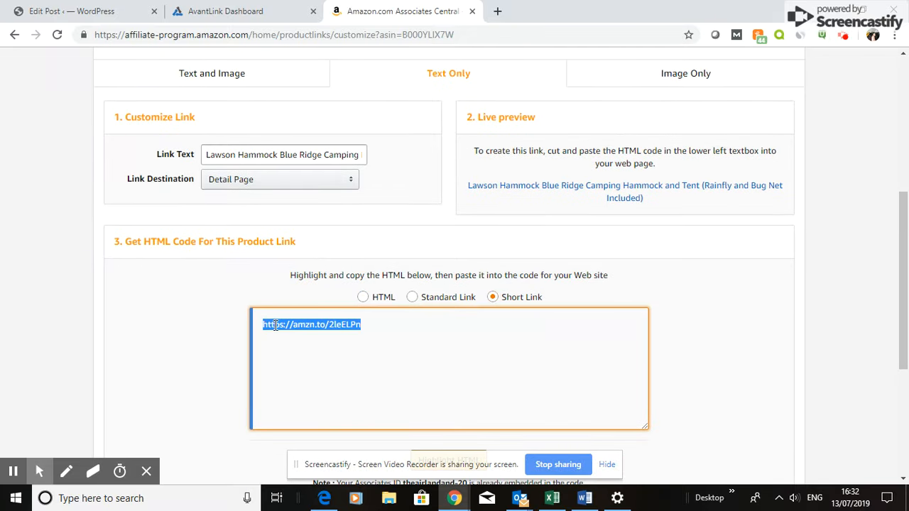
pyautogui.rightClick(272, 325)
pyautogui.click(302, 336)
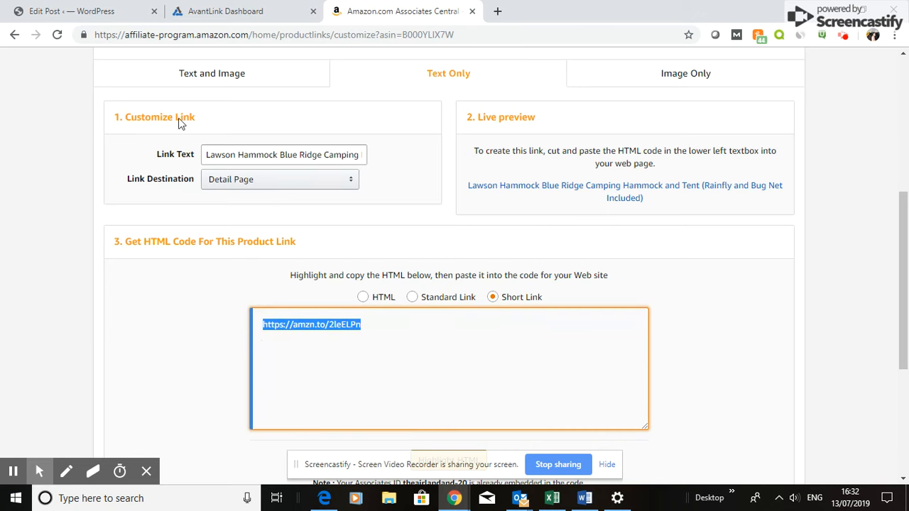
pyautogui.click(90, 10)
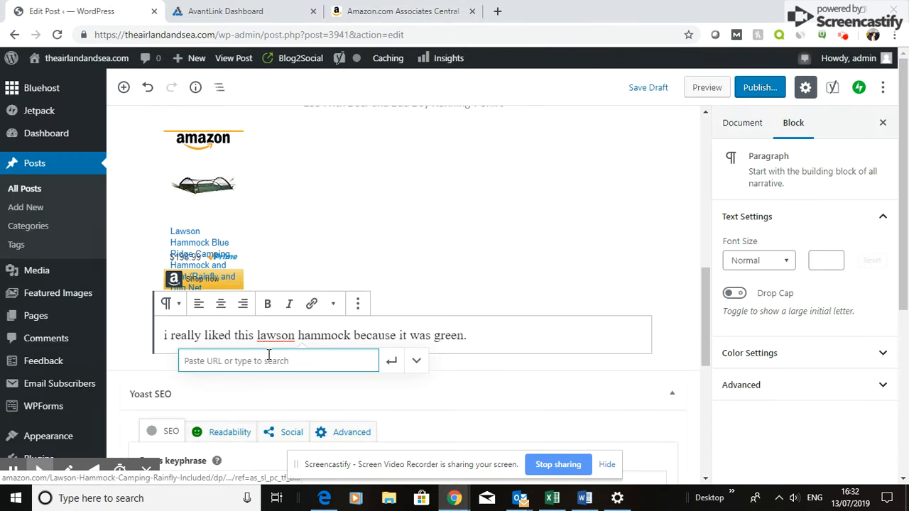
pyautogui.hotkey('ctrl', 'v')
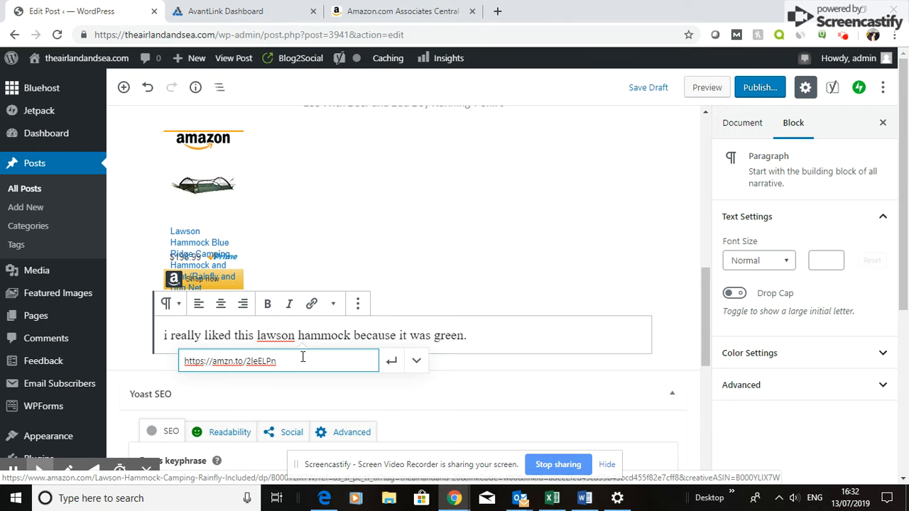
pyautogui.click(391, 361)
pyautogui.click(561, 260)
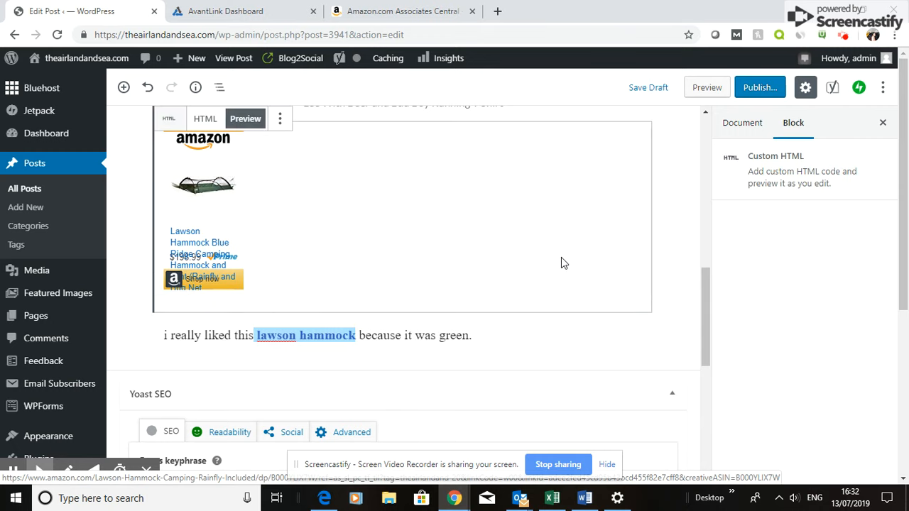
pyautogui.click(682, 359)
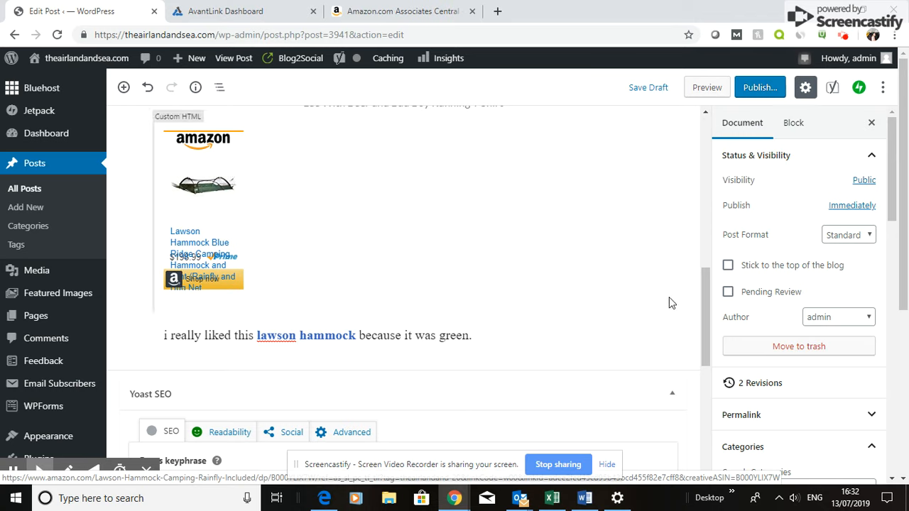
# Step: Add an empty paragraph below the sentence about the lawson hammock
pyautogui.moveTo(703, 302); pyautogui.dragTo(698, 335)
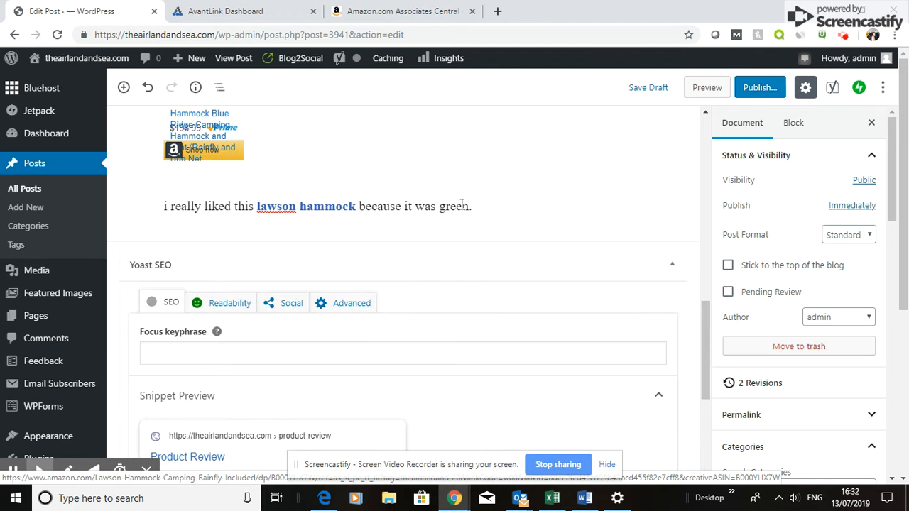
pyautogui.click(493, 206)
pyautogui.press('Return')
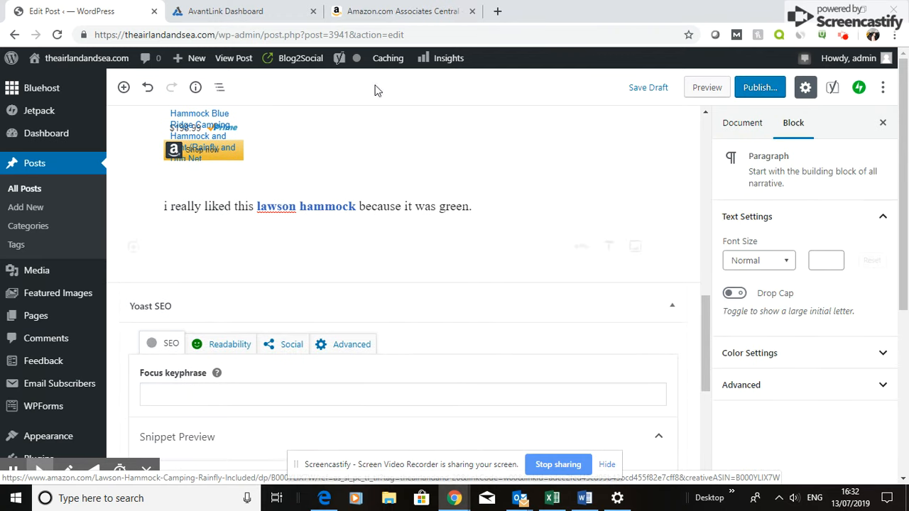
# Step: Switch to Amazon Associates and copy the complete HTML code of the Image Only link for the Lawson hammock
pyautogui.click(398, 11)
pyautogui.click(905, 222)
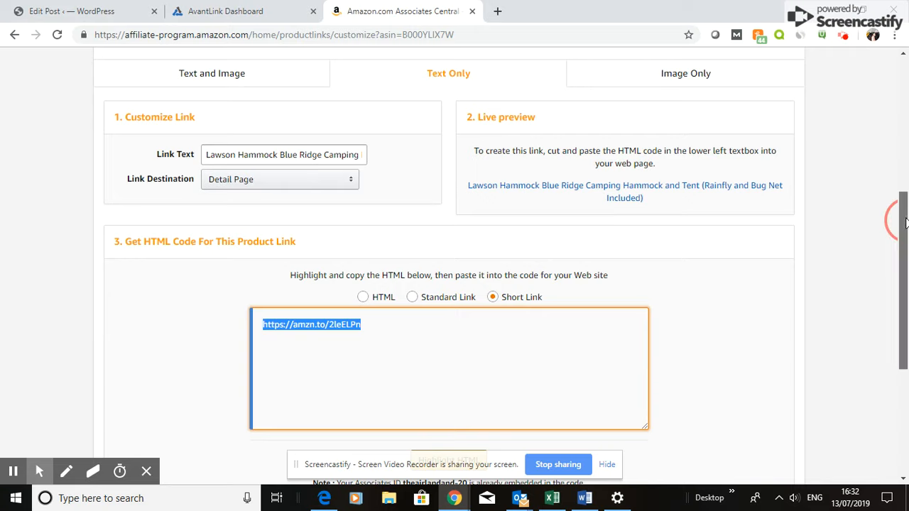
pyautogui.moveTo(905, 222); pyautogui.dragTo(903, 254)
pyautogui.click(700, 232)
pyautogui.click(376, 334)
pyautogui.rightClick(376, 330)
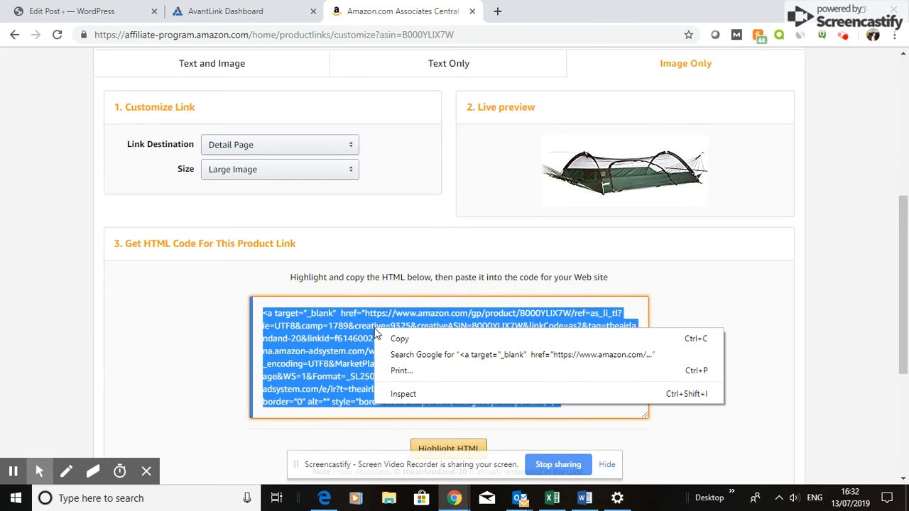
pyautogui.click(404, 339)
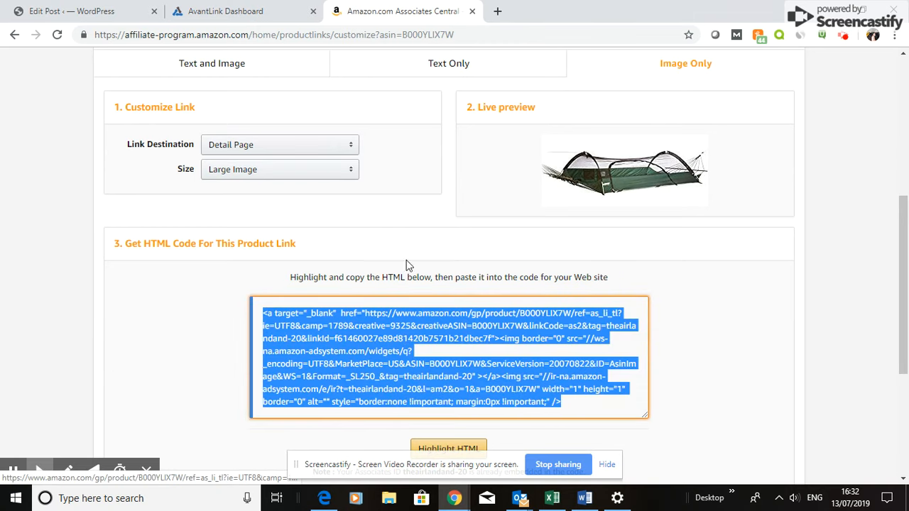
# Step: Return to the WordPress post, paste the image link code into a Custom HTML block in the empty paragraph and preview it
pyautogui.click(63, 12)
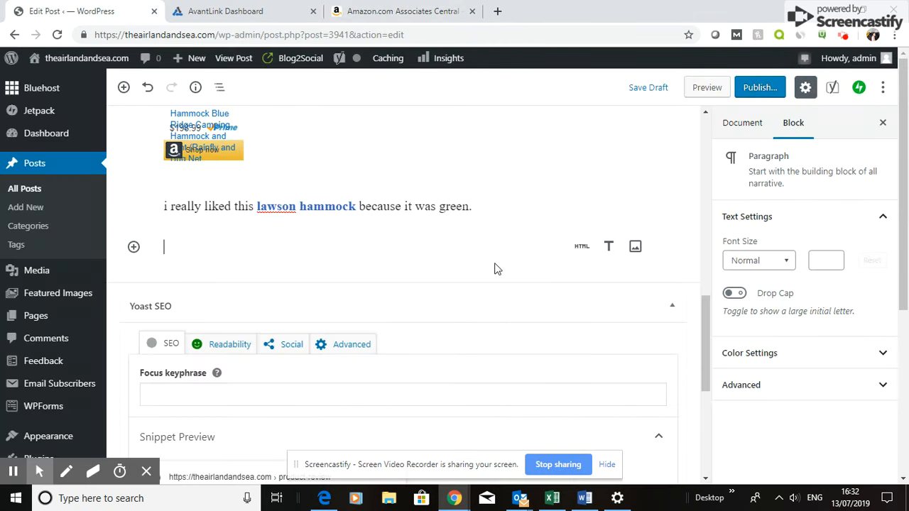
pyautogui.click(581, 248)
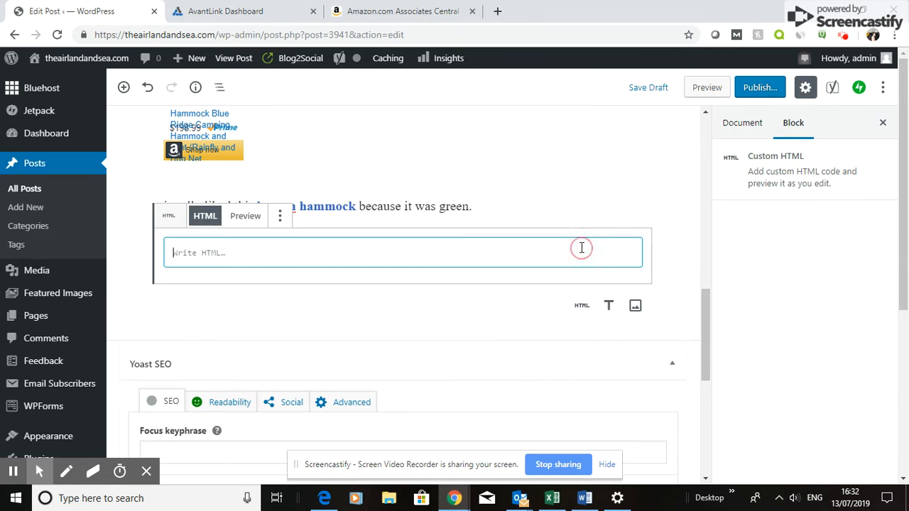
pyautogui.hotkey('ctrl', 'v')
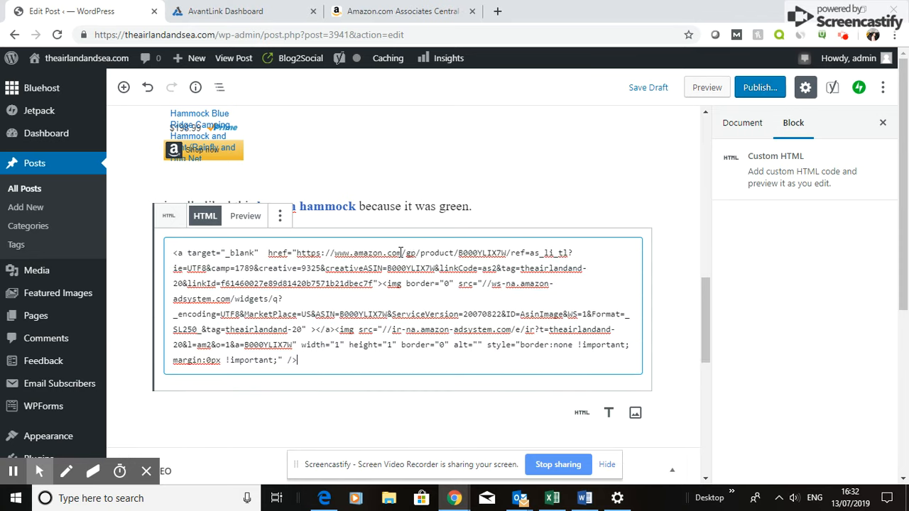
pyautogui.click(250, 217)
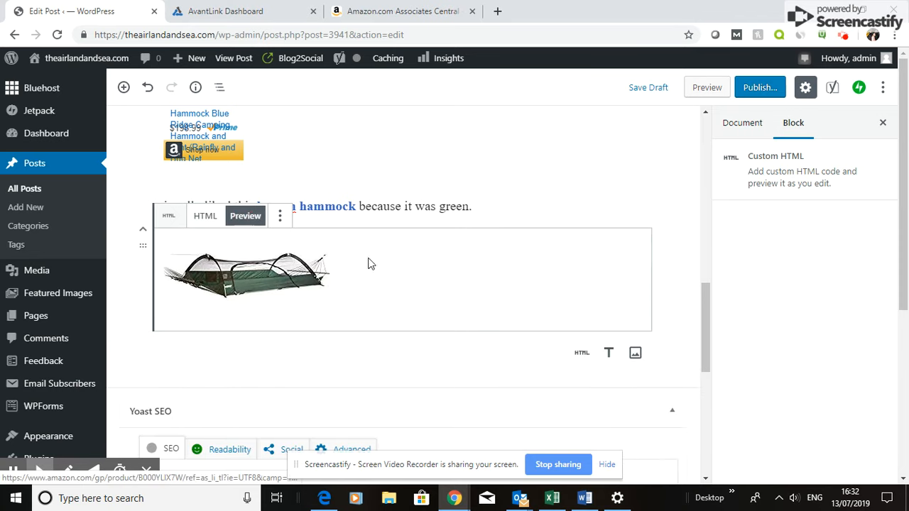
pyautogui.click(679, 216)
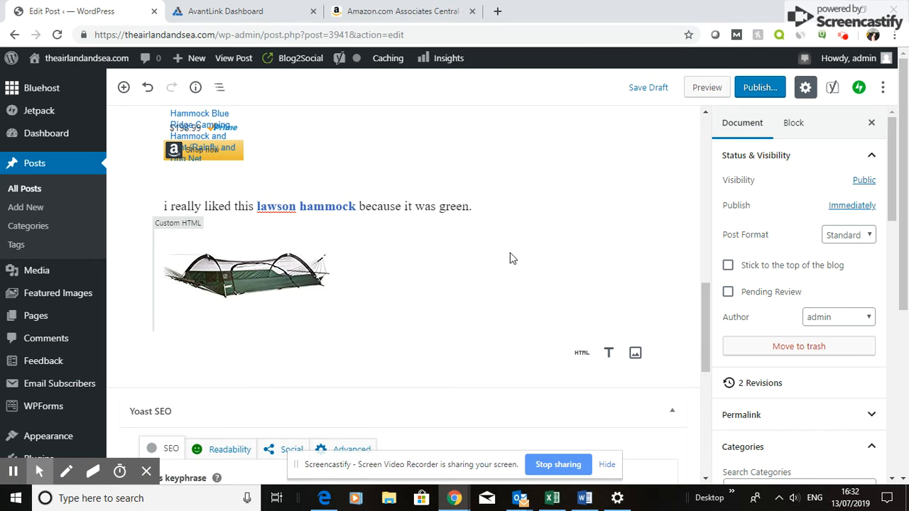
# Step: Add an empty Custom HTML block below the hammock image in the post
pyautogui.moveTo(706, 308); pyautogui.dragTo(704, 299)
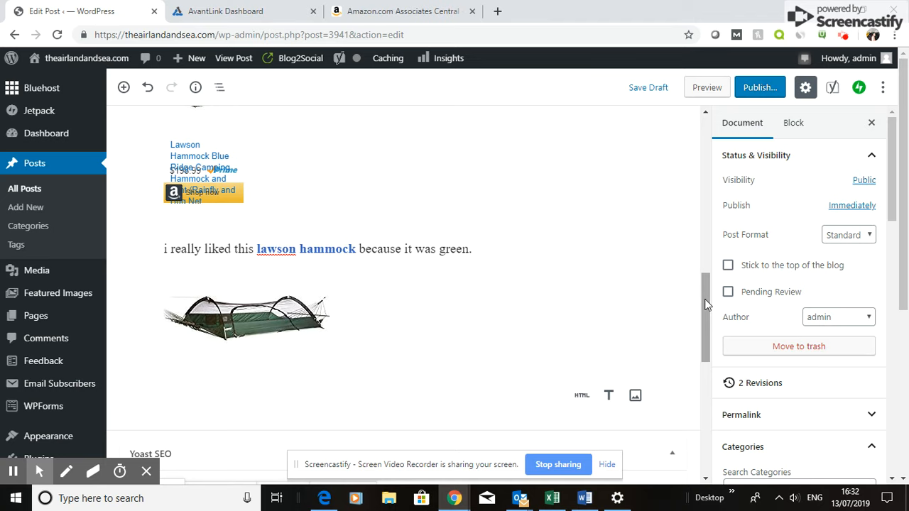
pyautogui.moveTo(705, 303); pyautogui.dragTo(705, 275)
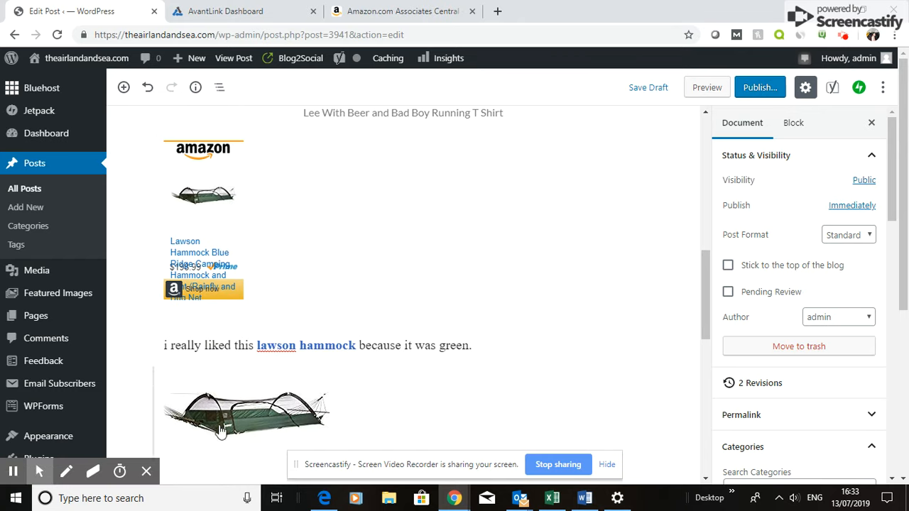
pyautogui.moveTo(703, 292); pyautogui.dragTo(698, 331)
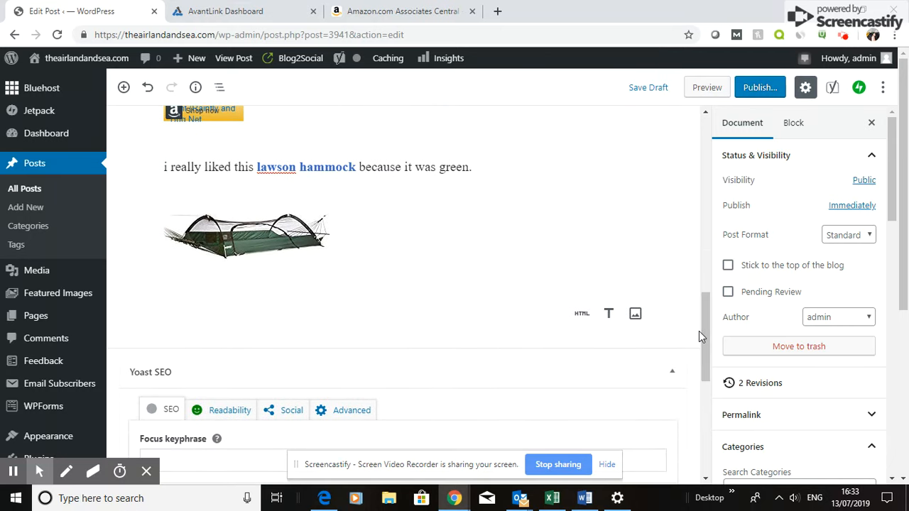
pyautogui.click(435, 243)
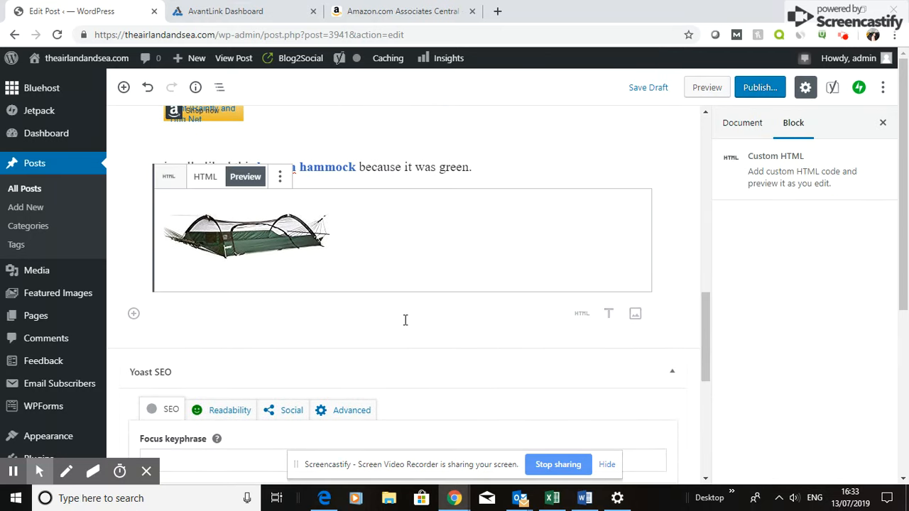
pyautogui.click(580, 313)
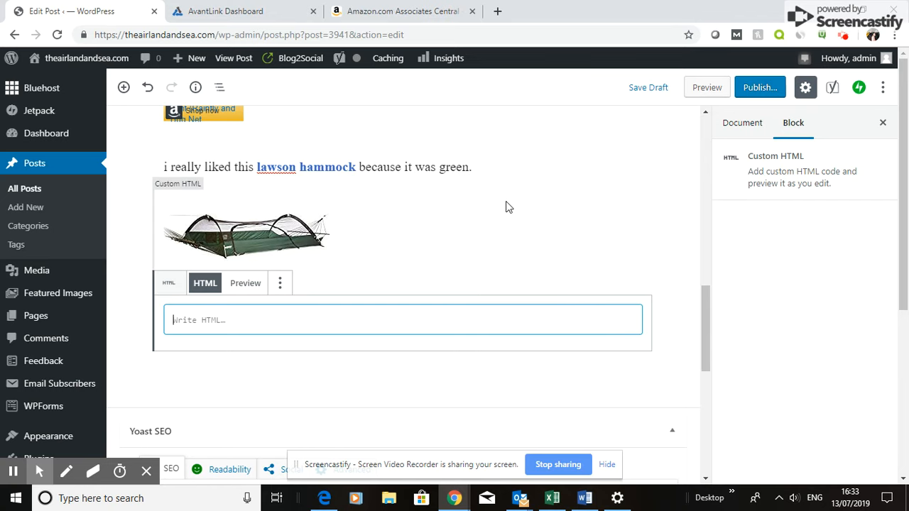
# Step: Switch to Amazon Associates and open the creation page for Recommendation Ads under Native Shopping Ads
pyautogui.click(391, 19)
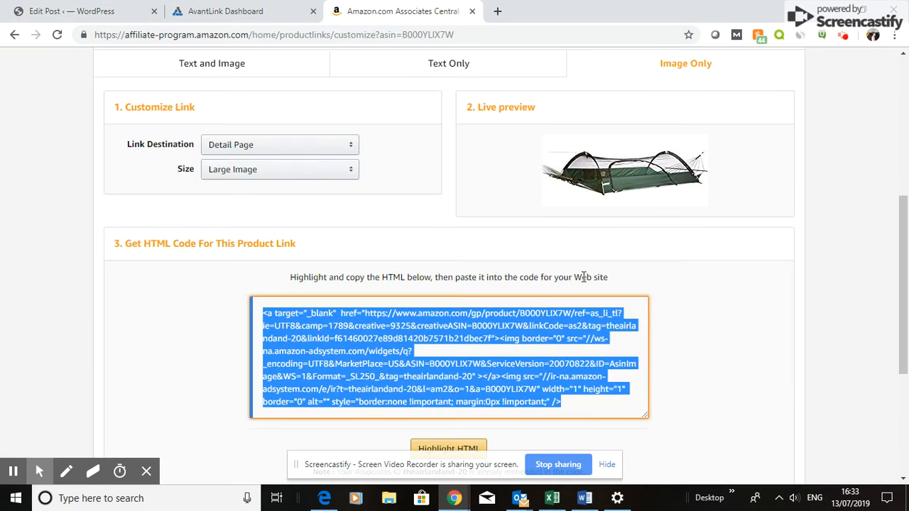
pyautogui.moveTo(903, 256); pyautogui.dragTo(908, 148)
pyautogui.moveTo(191, 103)
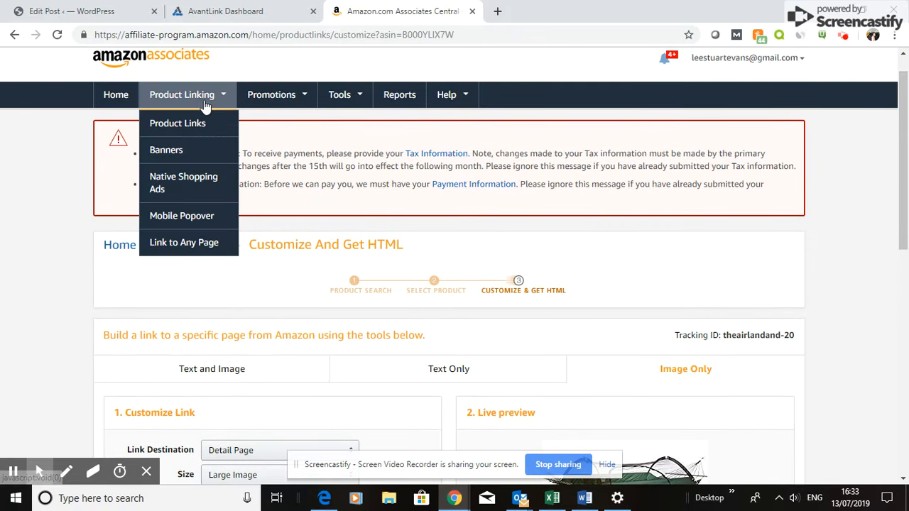
pyautogui.click(186, 183)
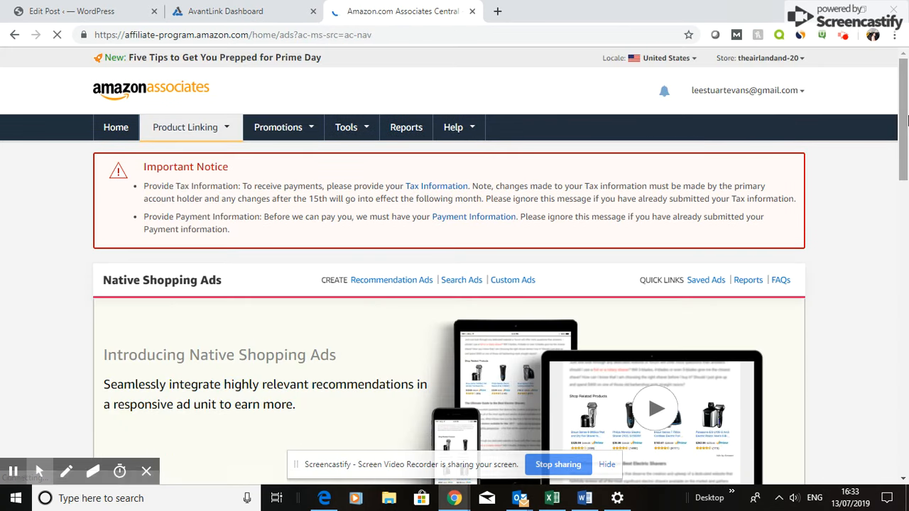
pyautogui.scroll(-2, 905, 149)
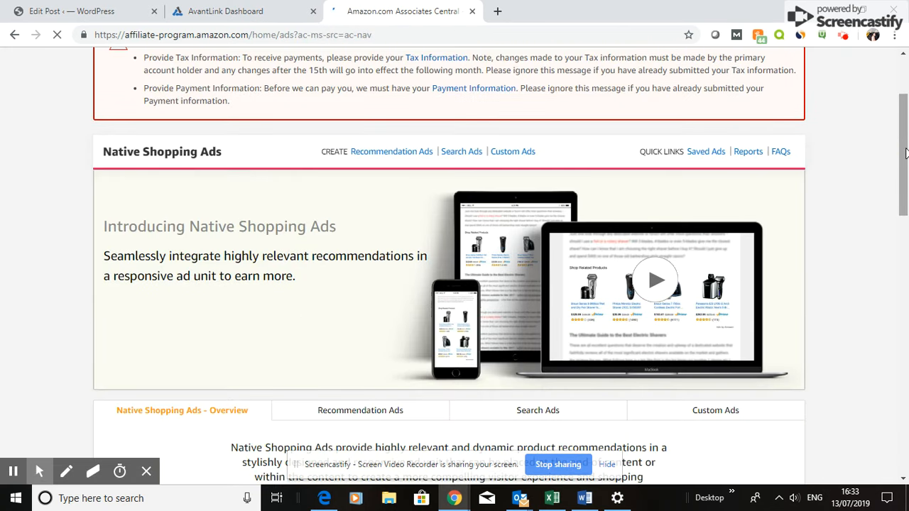
pyautogui.click(390, 156)
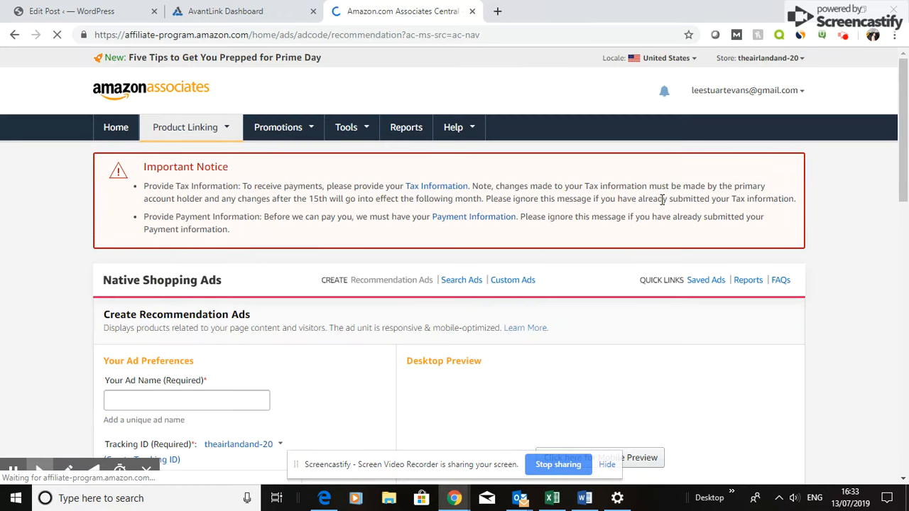
# Step: Set the ad format of the new recommendation ad to Strip
pyautogui.moveTo(906, 117); pyautogui.dragTo(907, 172)
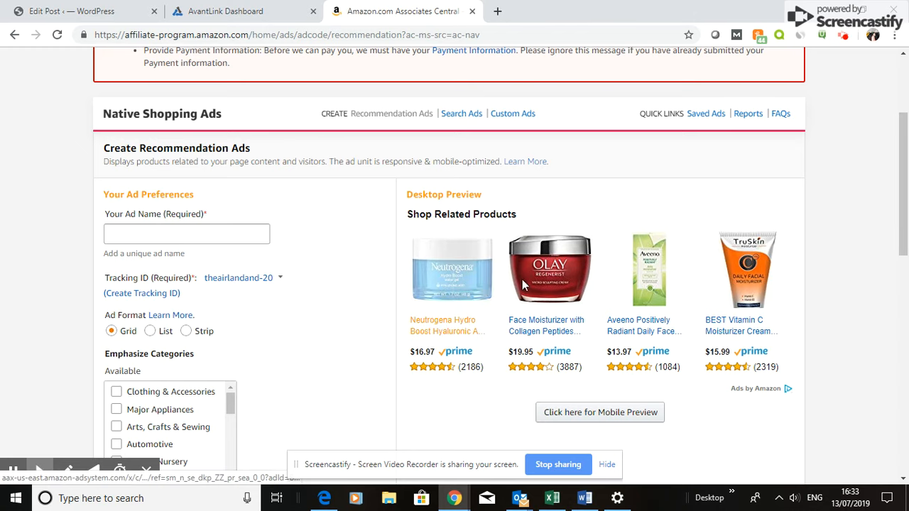
pyautogui.click(185, 332)
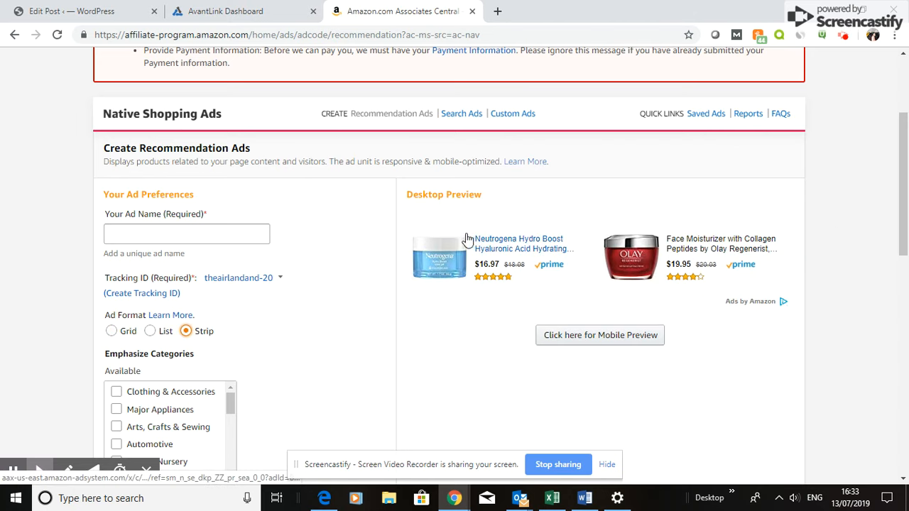
# Step: Set the recommendation ad's format to Grid and name it with the person's first name followed by "red t shirt ad"
pyautogui.click(256, 277)
pyautogui.click(111, 331)
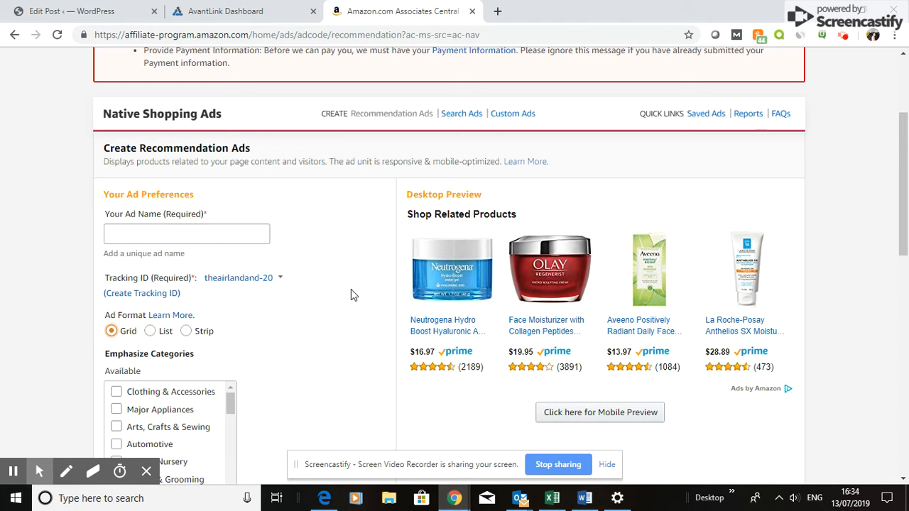
pyautogui.click(249, 237)
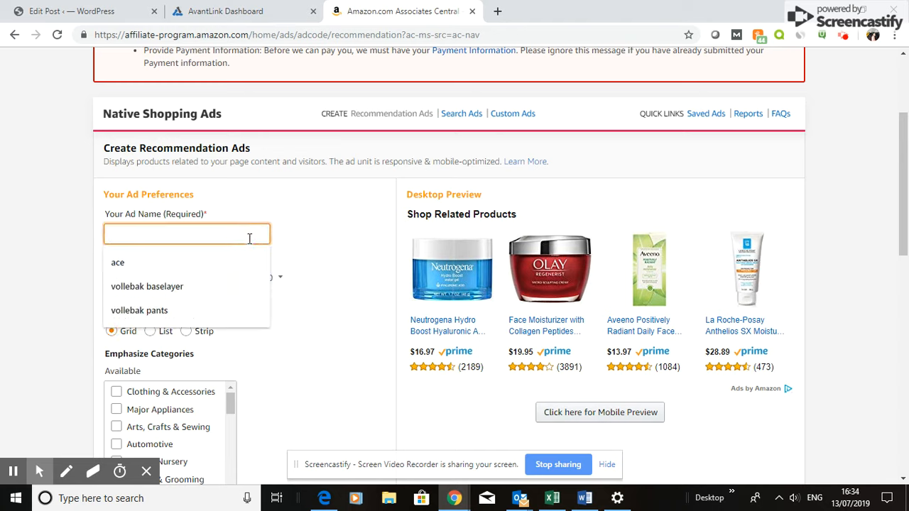
pyautogui.write('lee red t shirt ad')
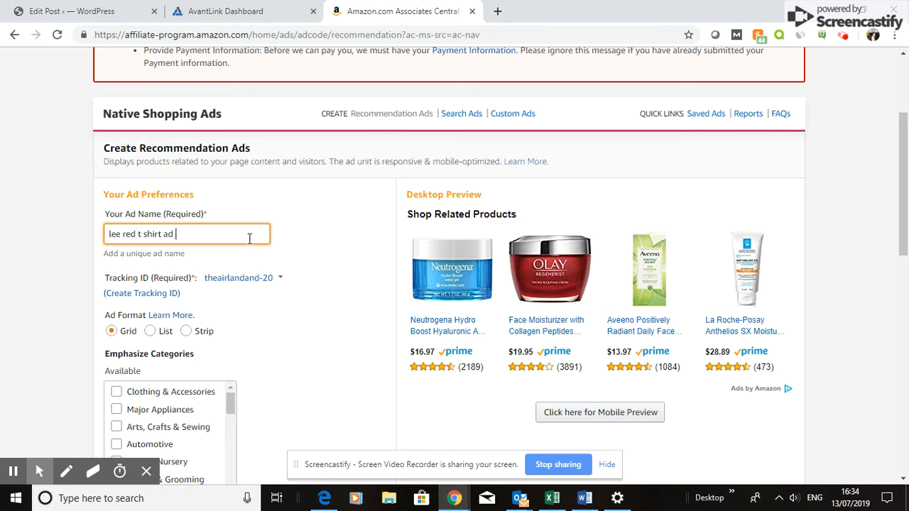
pyautogui.click(242, 277)
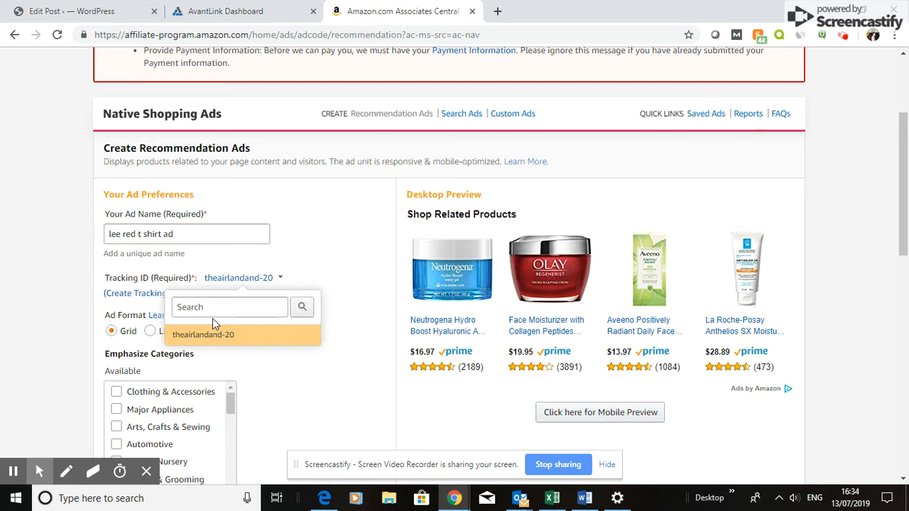
pyautogui.click(121, 332)
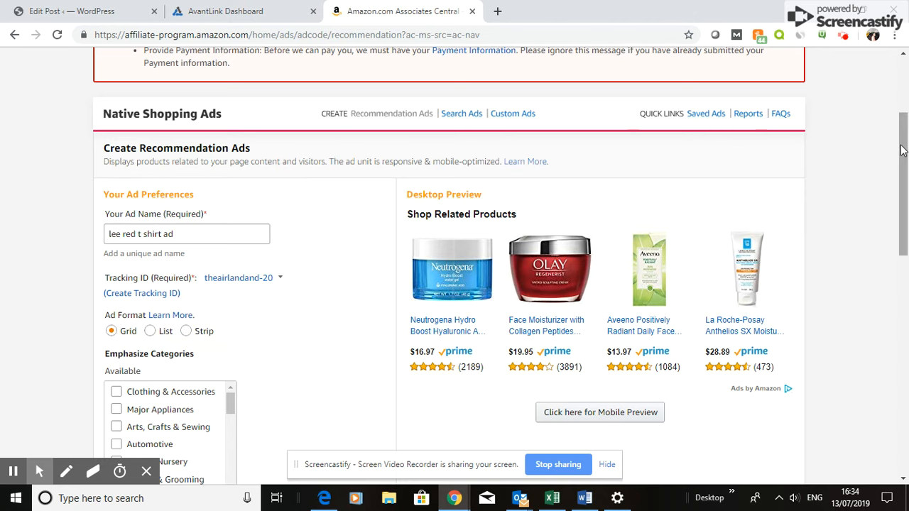
# Step: Select Sports & Fitness as the emphasized category for the recommendation ad
pyautogui.moveTo(902, 152); pyautogui.dragTo(902, 202)
pyautogui.click(219, 221)
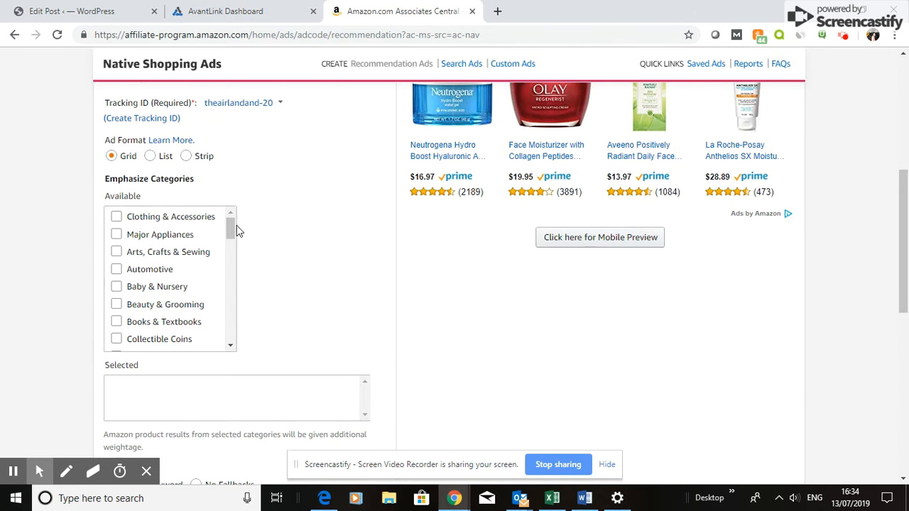
pyautogui.moveTo(230, 227); pyautogui.dragTo(230, 334)
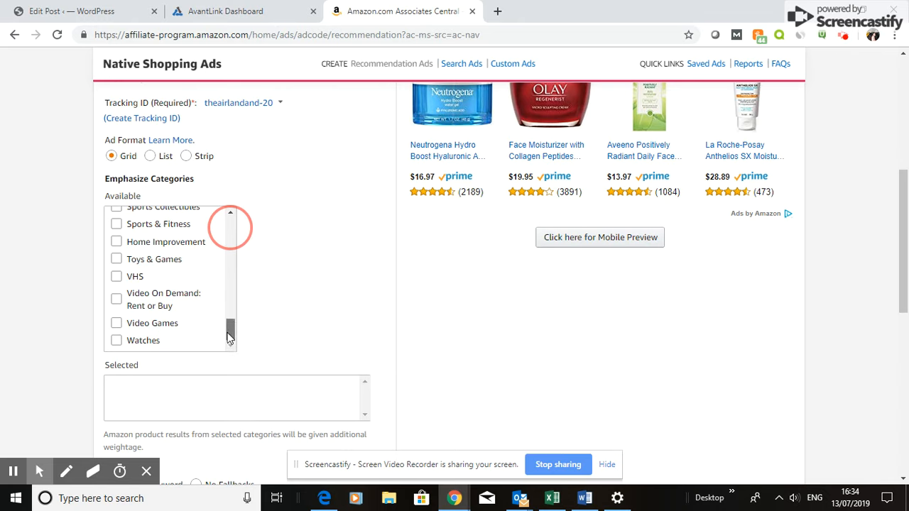
pyautogui.click(115, 223)
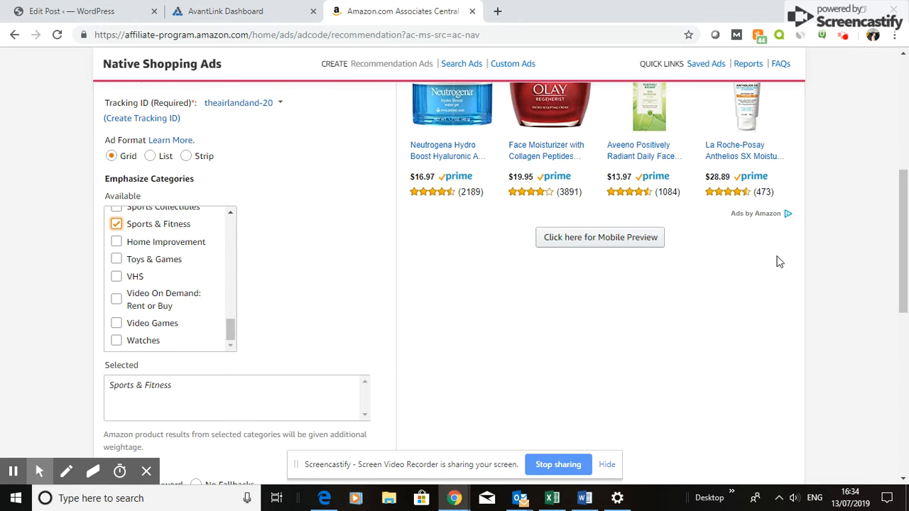
# Step: Enter "trail running hiking" as the fallback search keyword for the recommendation ad
pyautogui.scroll(-4, 903, 252)
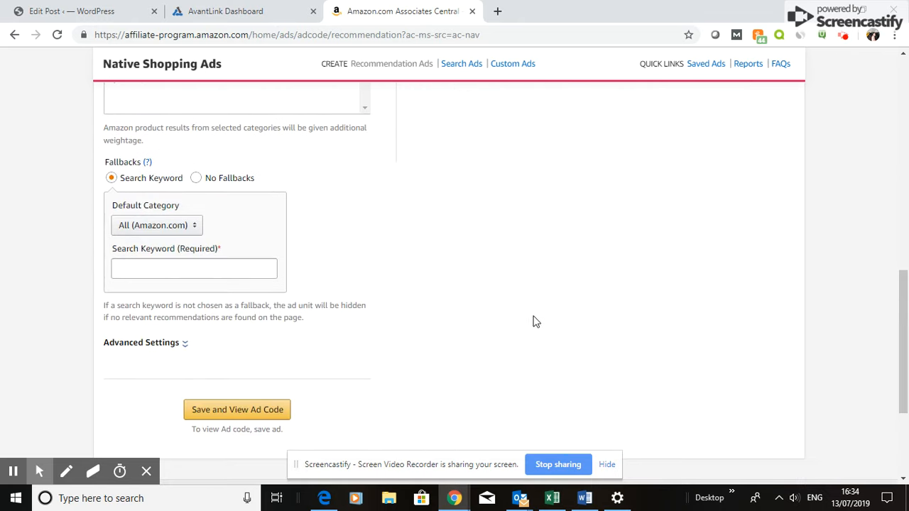
pyautogui.scroll(2, 896, 357)
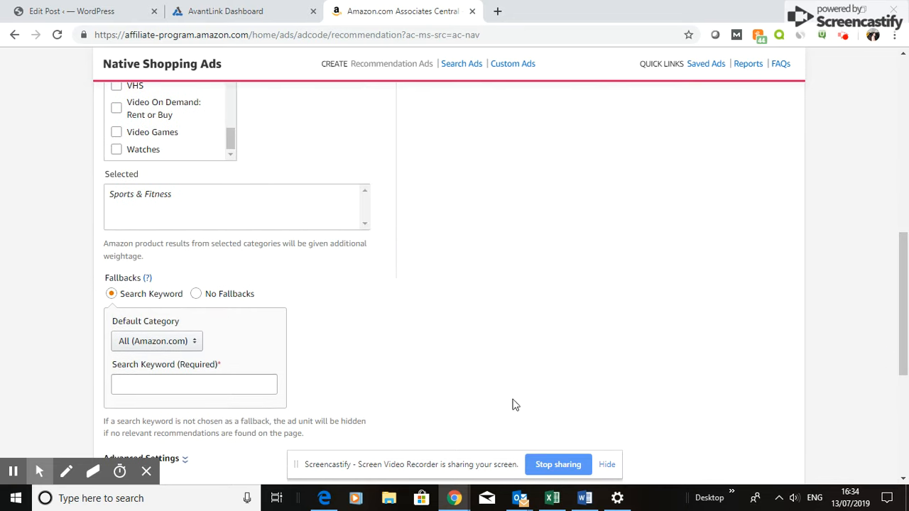
pyautogui.click(260, 386)
pyautogui.write('trail running hiking')
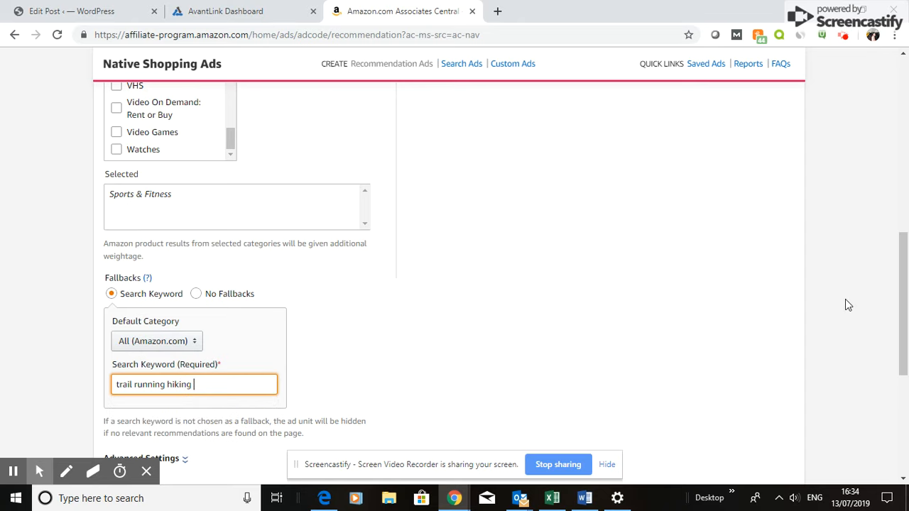
# Step: Save the recommendation ad and copy its generated asynchronous ad code
pyautogui.moveTo(904, 294); pyautogui.dragTo(903, 348)
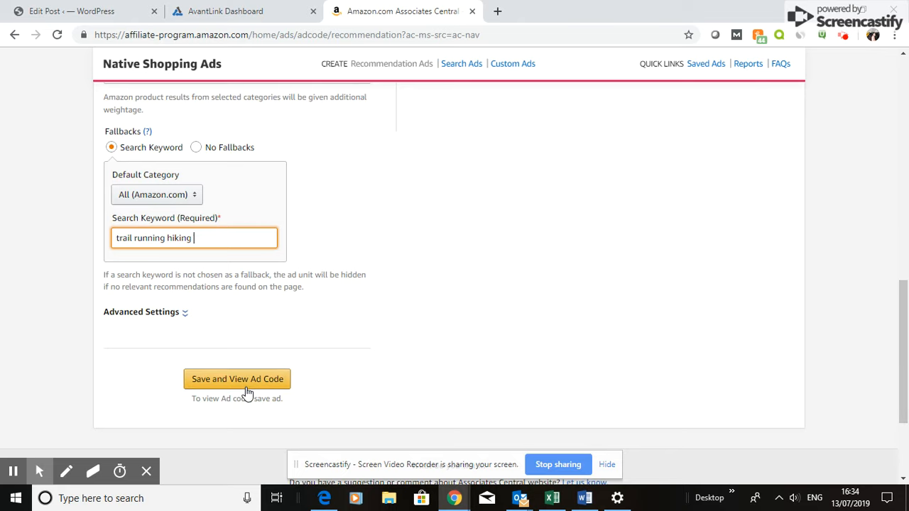
pyautogui.click(215, 381)
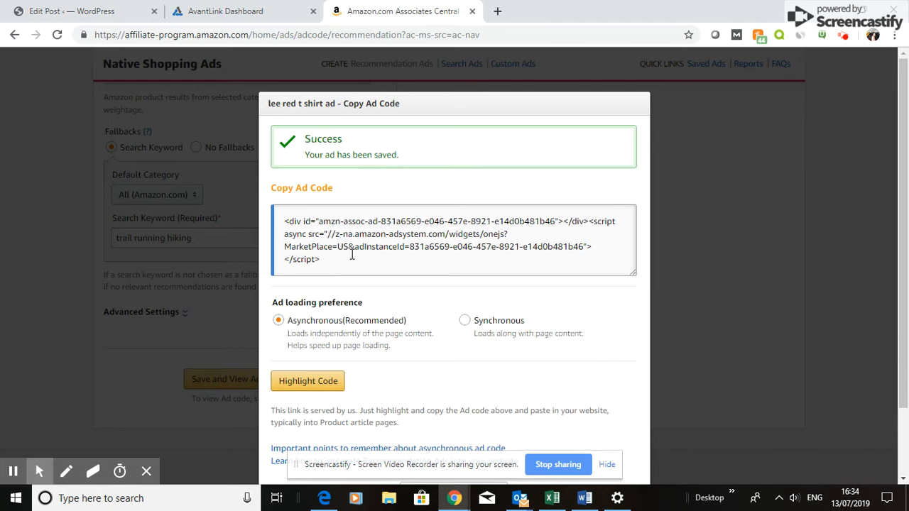
pyautogui.click(352, 255)
pyautogui.rightClick(311, 228)
pyautogui.click(332, 241)
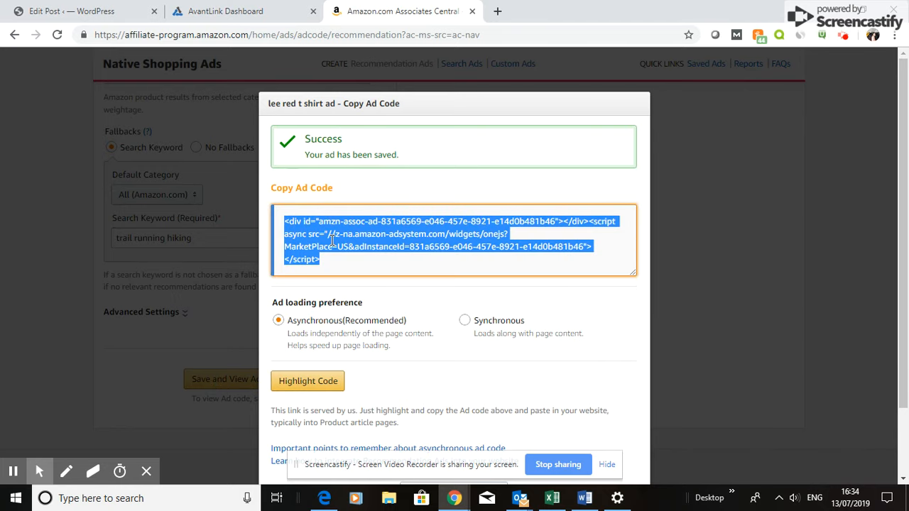
# Step: Switch to the WordPress post, paste the ad code into the empty Custom HTML block below the hammock image and preview it
pyautogui.click(71, 11)
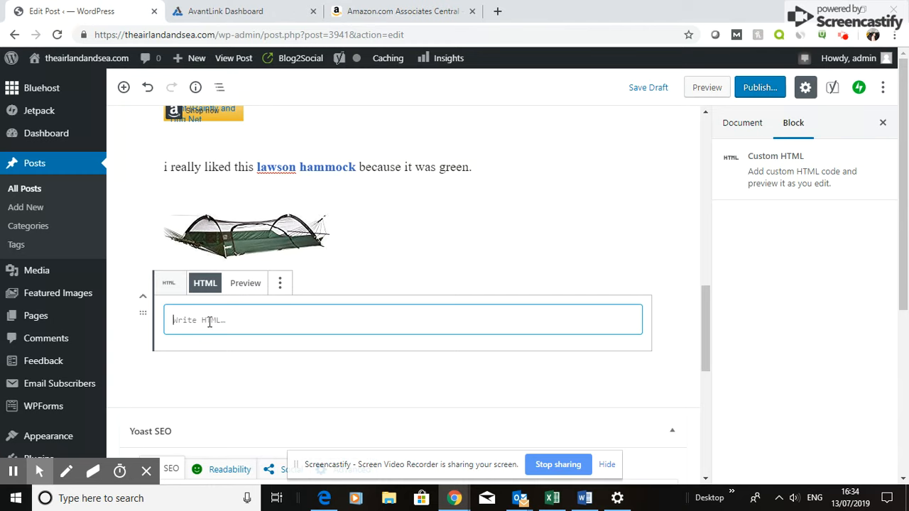
pyautogui.hotkey('ctrl', 'v')
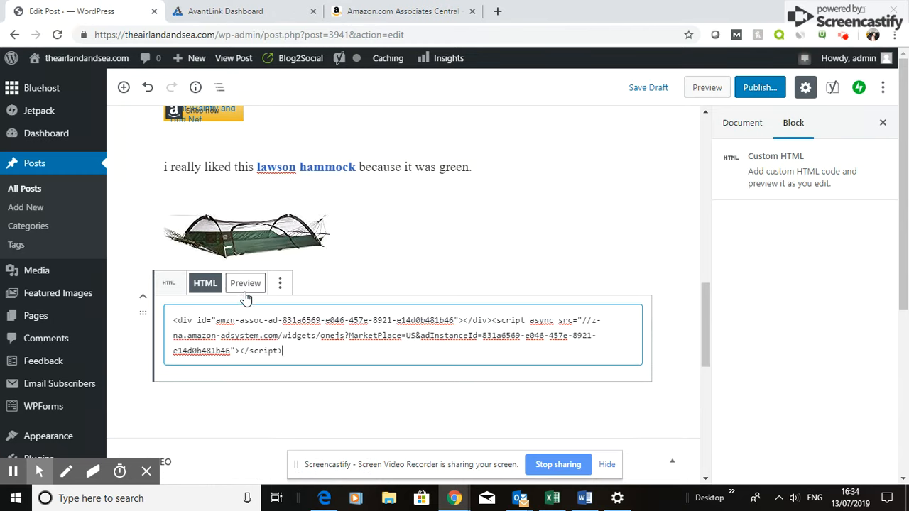
pyautogui.click(246, 288)
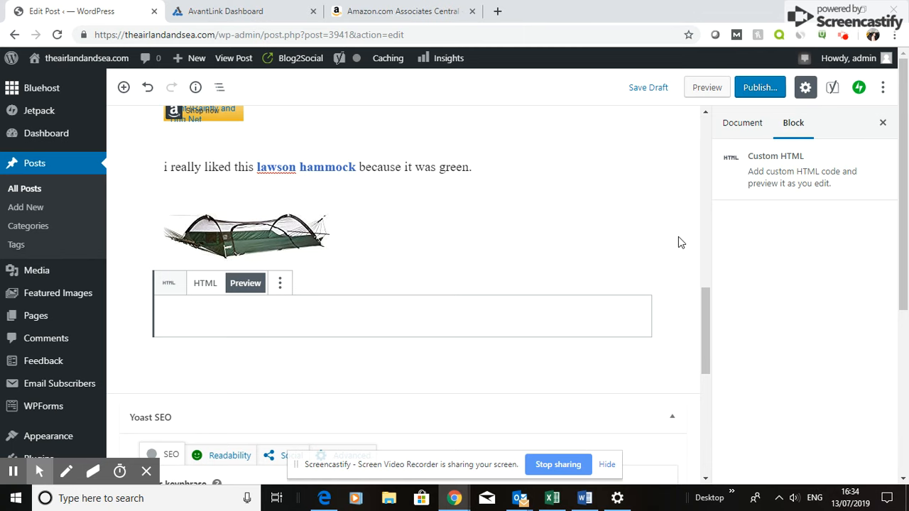
pyautogui.moveTo(703, 274); pyautogui.dragTo(707, 302)
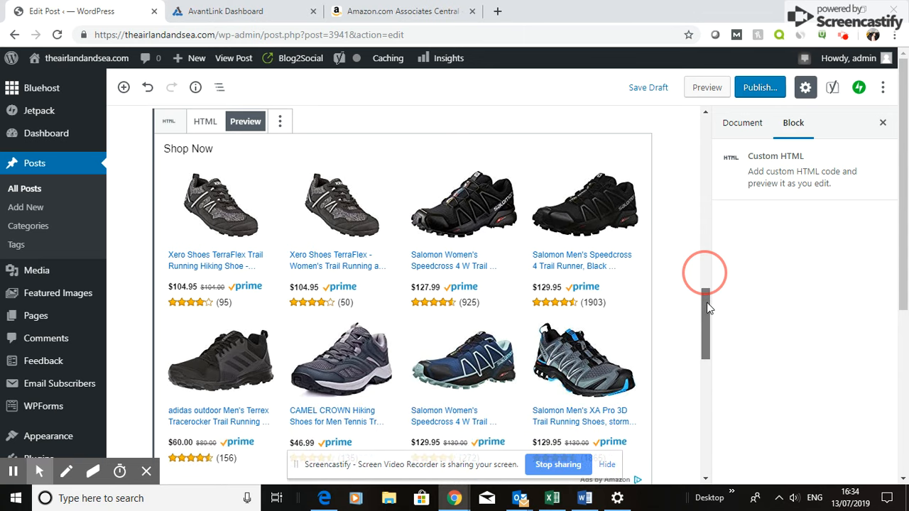
# Step: Review the Amazon links and the shopping ad in the post, and save the post as a draft
pyautogui.moveTo(706, 306); pyautogui.dragTo(708, 237)
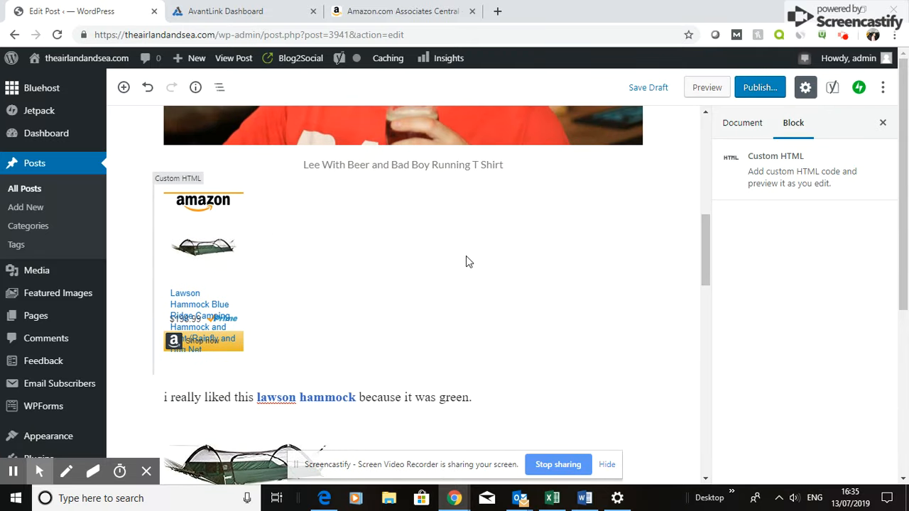
pyautogui.moveTo(706, 237); pyautogui.dragTo(704, 270)
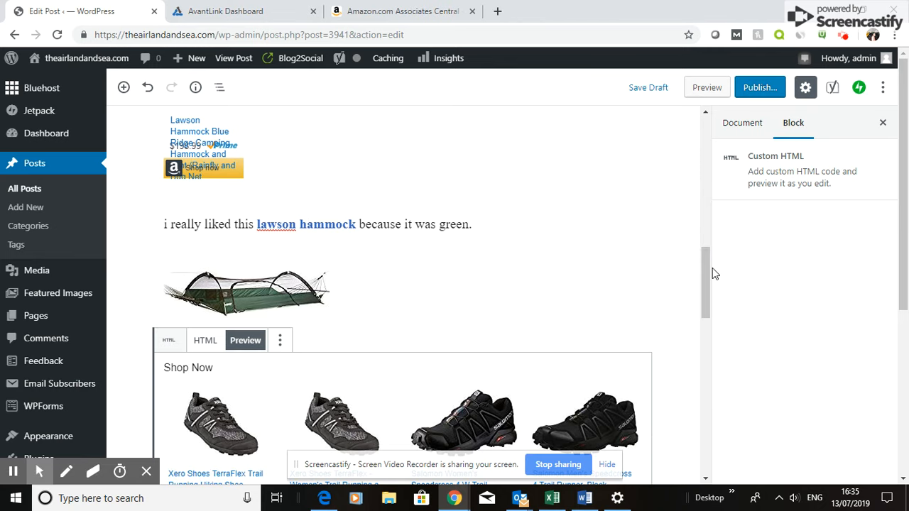
pyautogui.moveTo(705, 270); pyautogui.dragTo(704, 296)
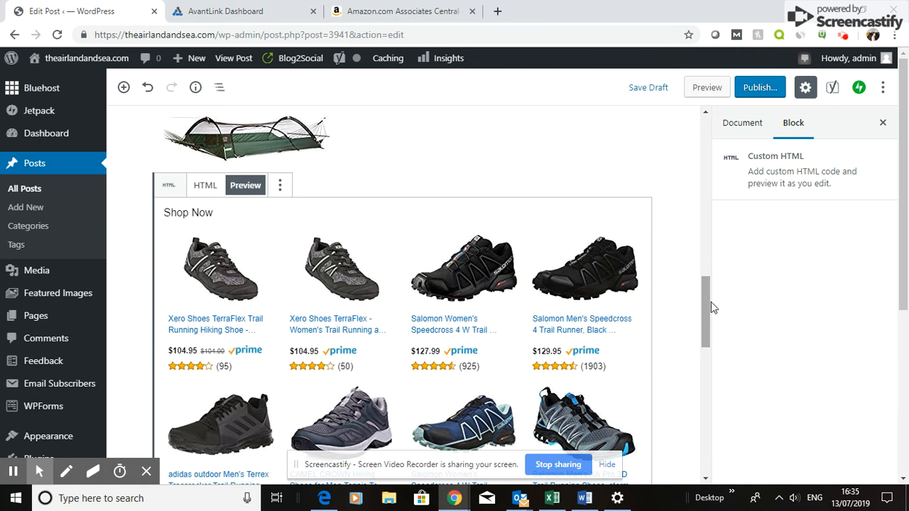
pyautogui.moveTo(710, 302); pyautogui.dragTo(708, 320)
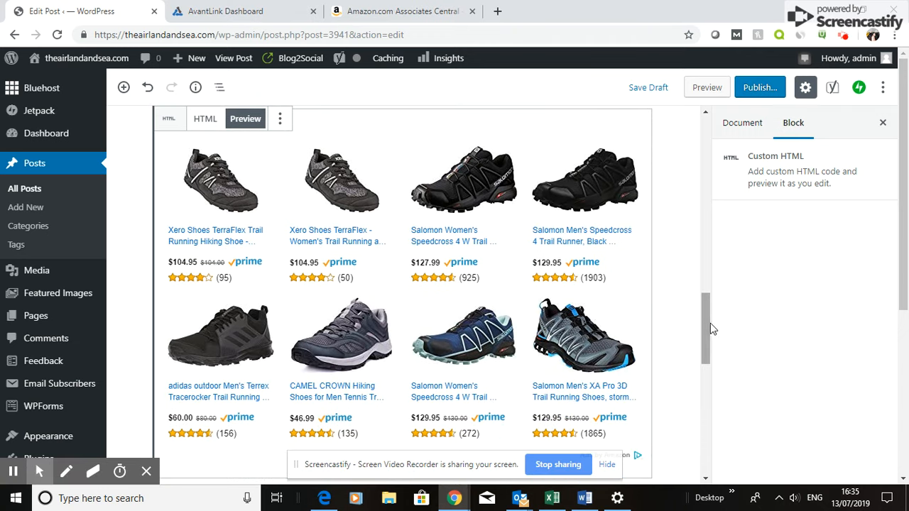
pyautogui.moveTo(709, 323); pyautogui.dragTo(692, 283)
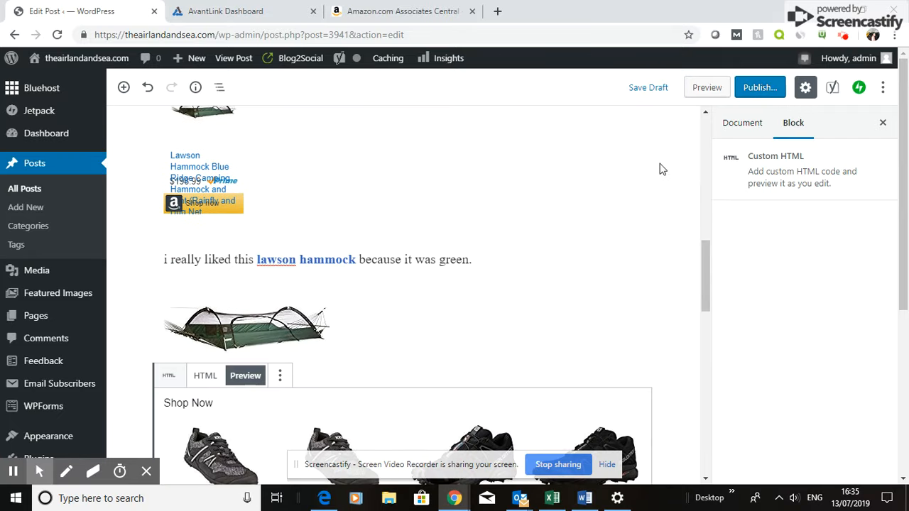
pyautogui.click(646, 88)
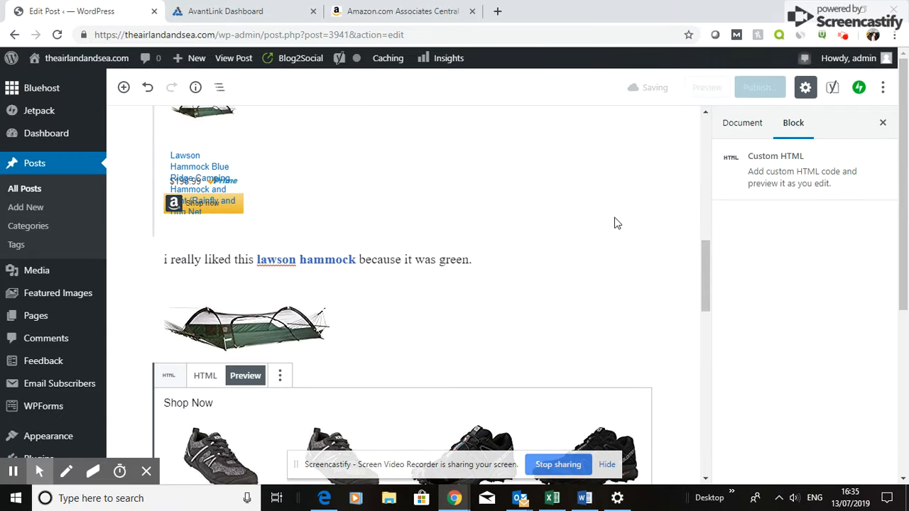